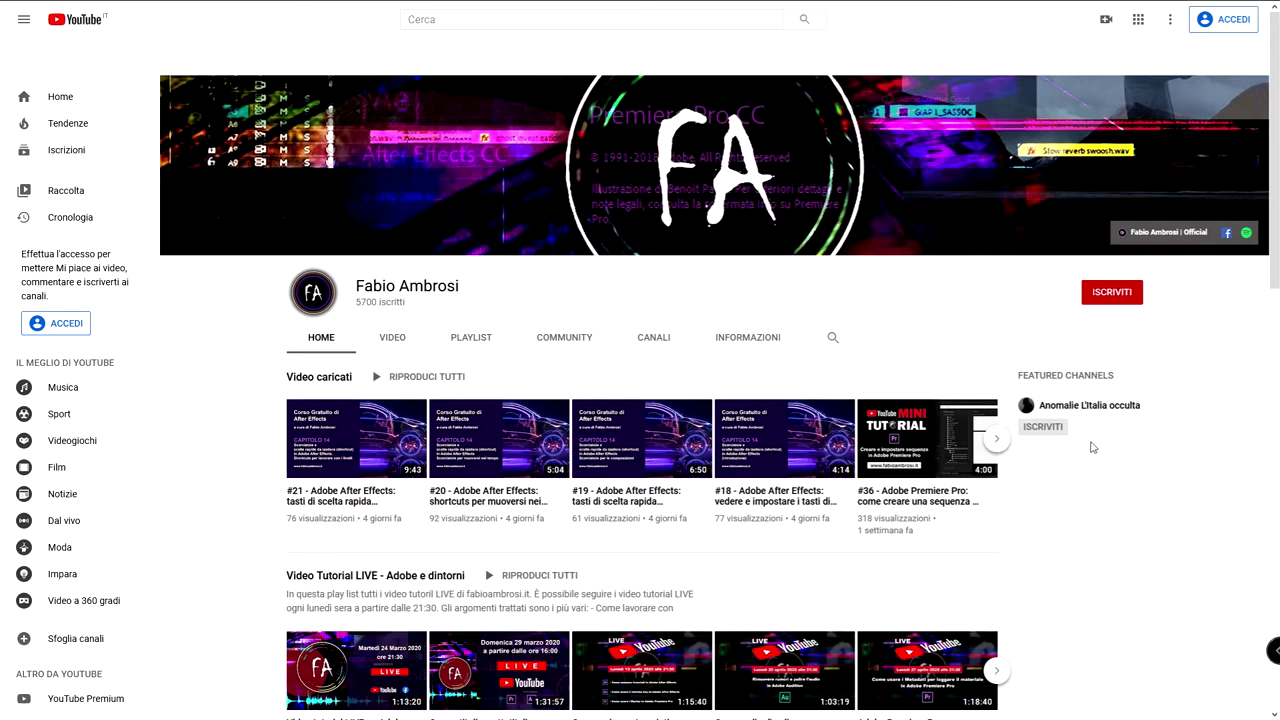
- Autoscroll the YouTube channel page down to the After Effects course playlist
{"action": "middle_click", "coordinate": [1095, 481]}
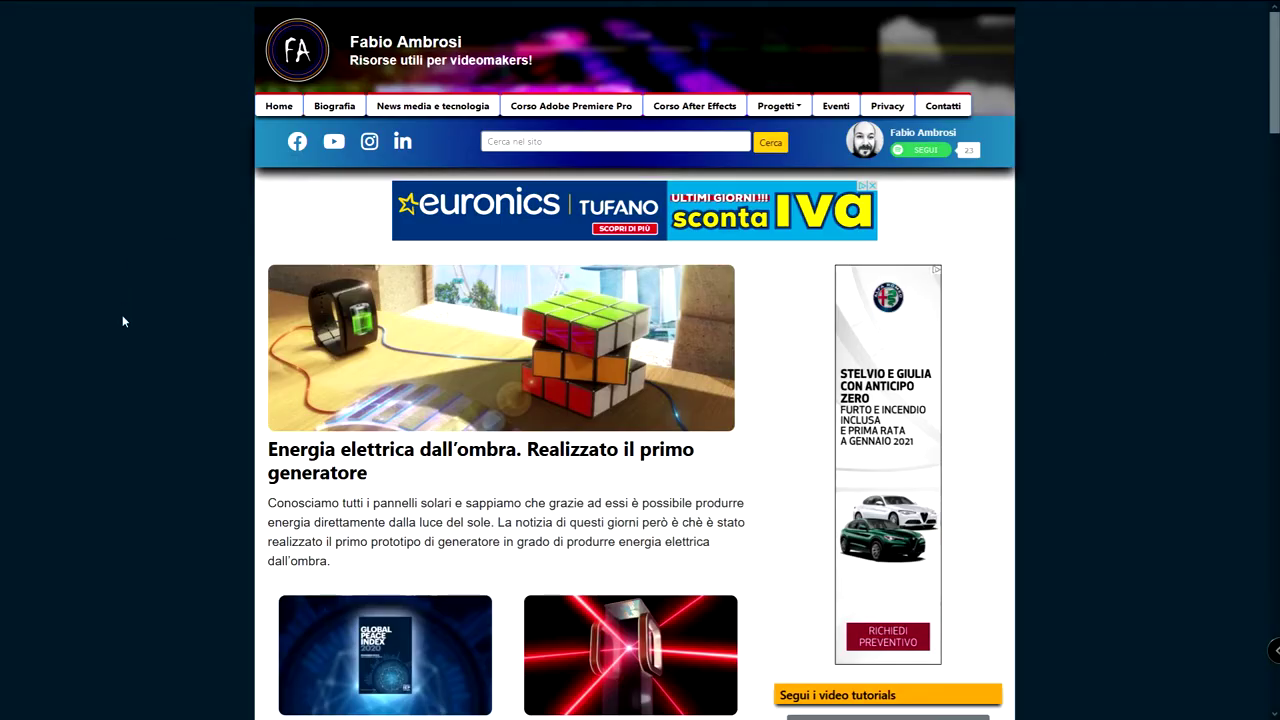
- Open the 'Corso After Effects: da Base ad Avanzato' article and scroll through its module list
{"action": "left_click", "coordinate": [694, 108]}
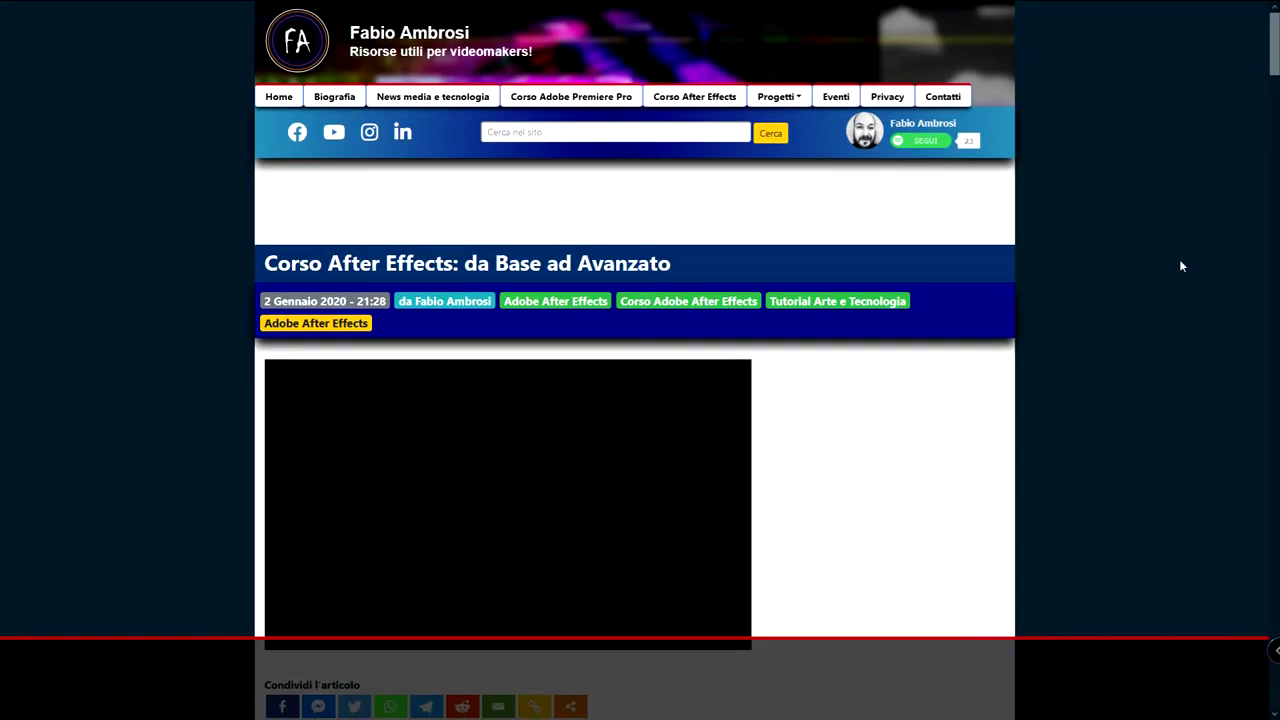
{"action": "scroll", "coordinate": [1179, 259], "scroll_direction": "down", "scroll_amount": 5}
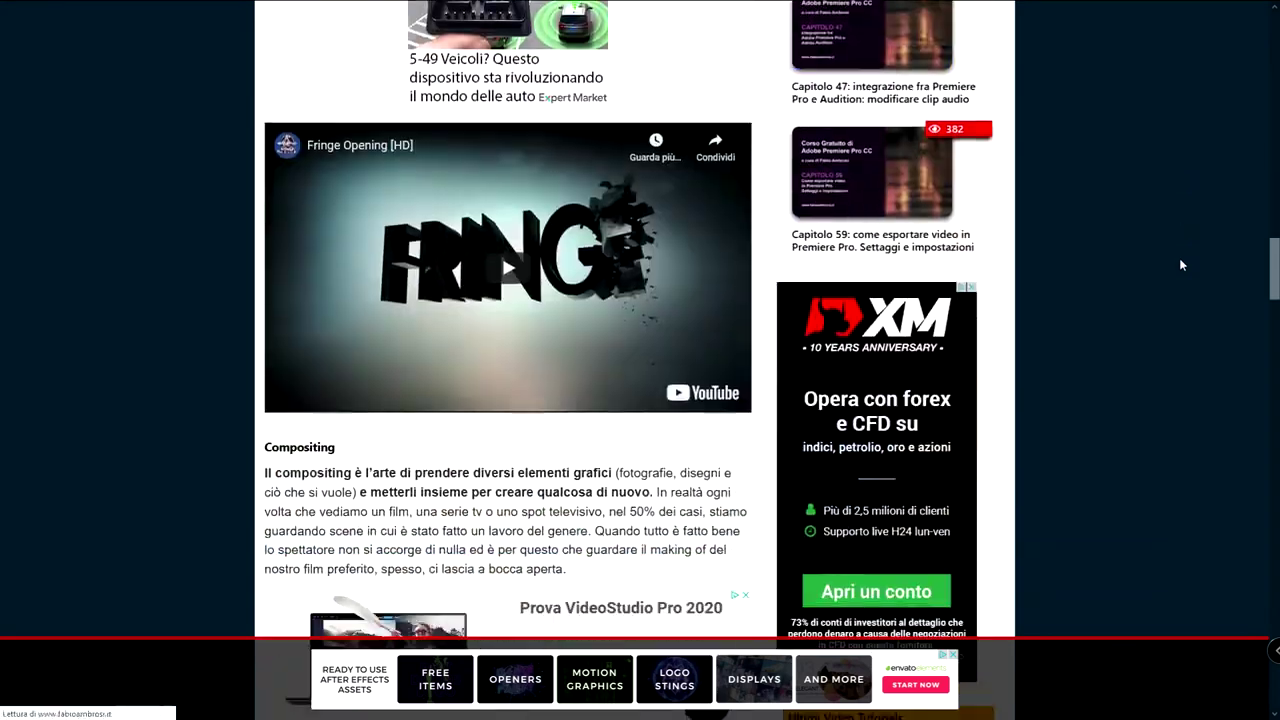
{"action": "scroll", "coordinate": [1179, 258], "scroll_direction": "down", "scroll_amount": 5}
{"action": "scroll", "coordinate": [1179, 258], "scroll_direction": "down", "scroll_amount": 5}
{"action": "scroll", "coordinate": [1178, 258], "scroll_direction": "down", "scroll_amount": 3}
{"action": "scroll", "coordinate": [1150, 256], "scroll_direction": "up", "scroll_amount": 2}
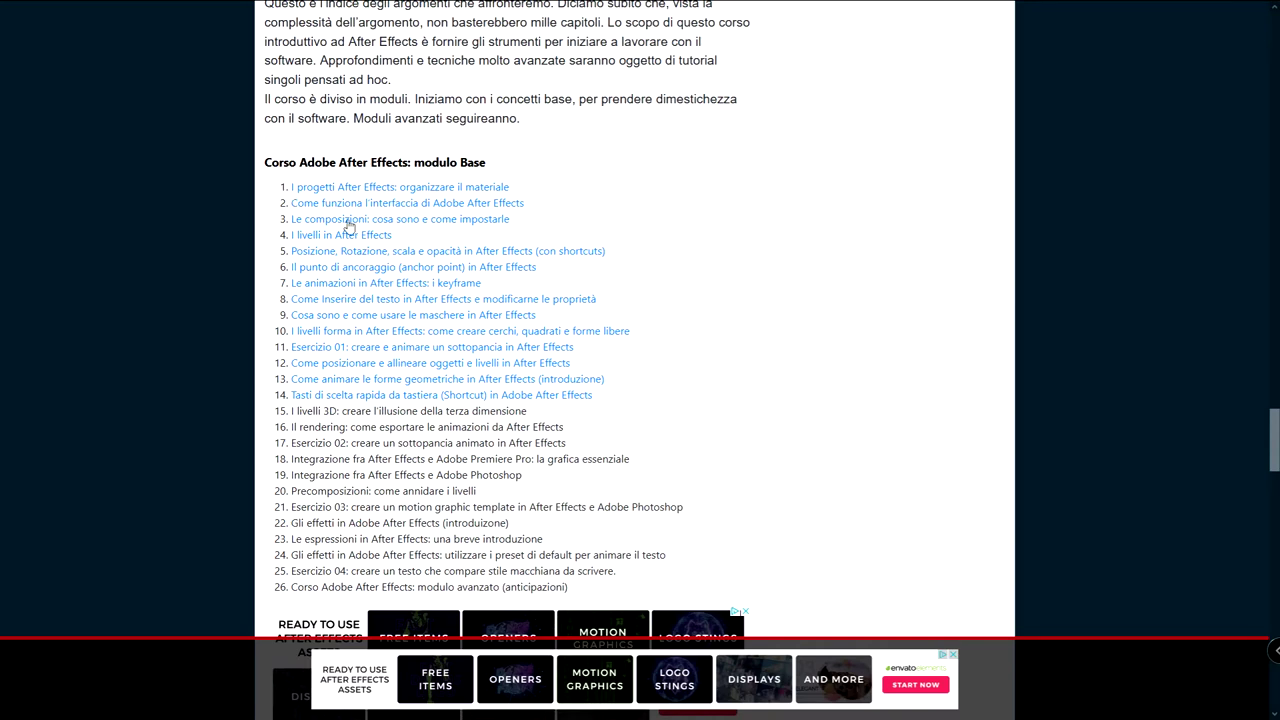
{"action": "scroll", "coordinate": [620, 220], "scroll_direction": "up", "scroll_amount": 10}
{"action": "scroll", "coordinate": [615, 218], "scroll_direction": "up", "scroll_amount": 5}
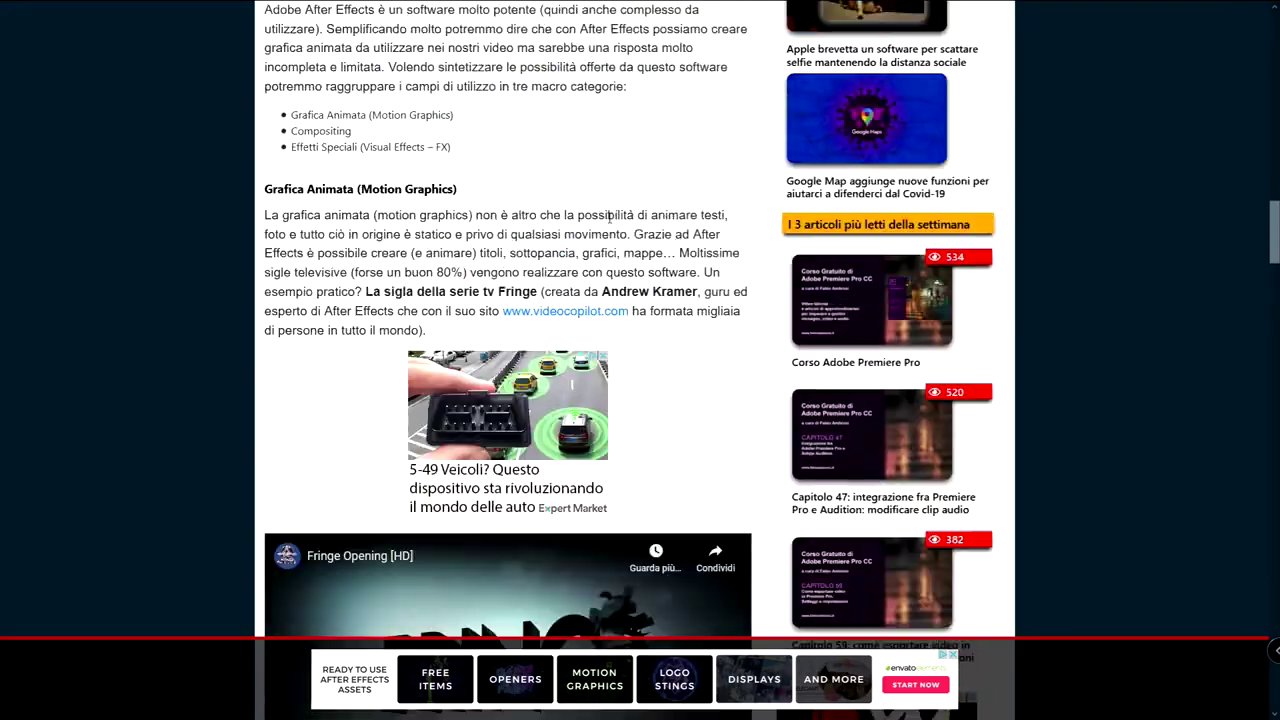
{"action": "scroll", "coordinate": [610, 217], "scroll_direction": "up", "scroll_amount": 5}
{"action": "scroll", "coordinate": [600, 216], "scroll_direction": "up", "scroll_amount": 5}
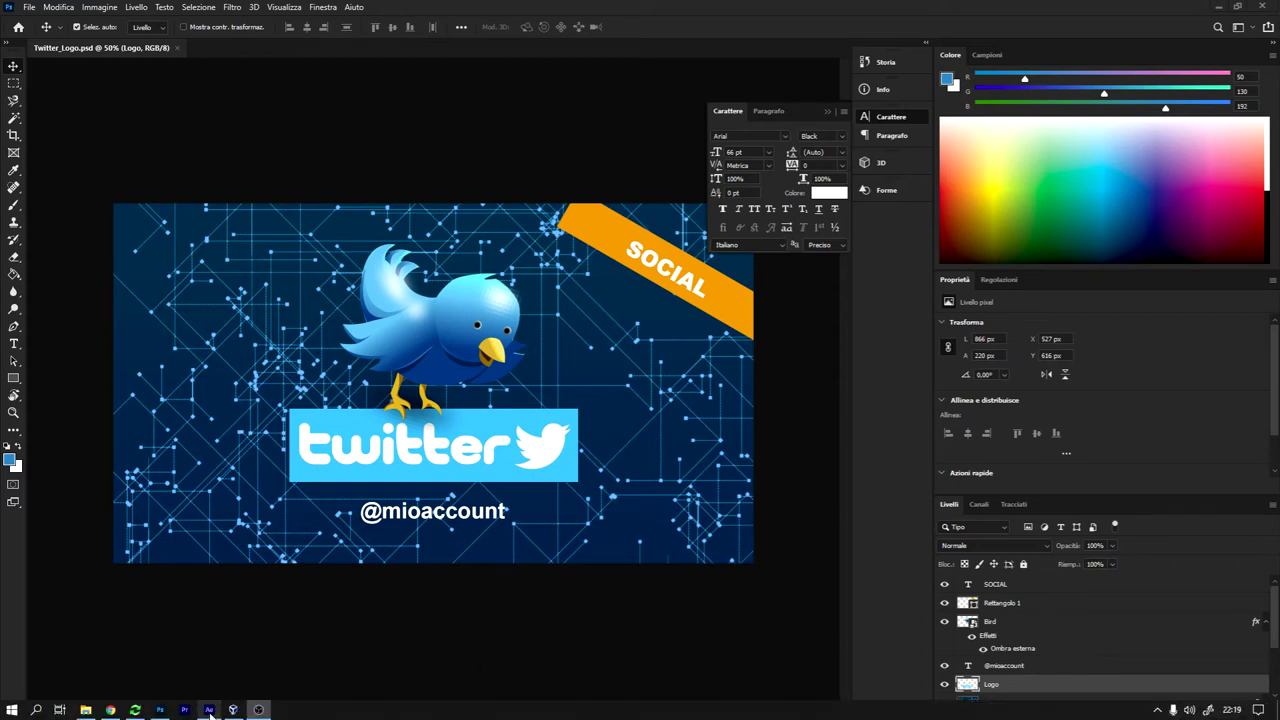
{"action": "left_click", "coordinate": [210, 711]}
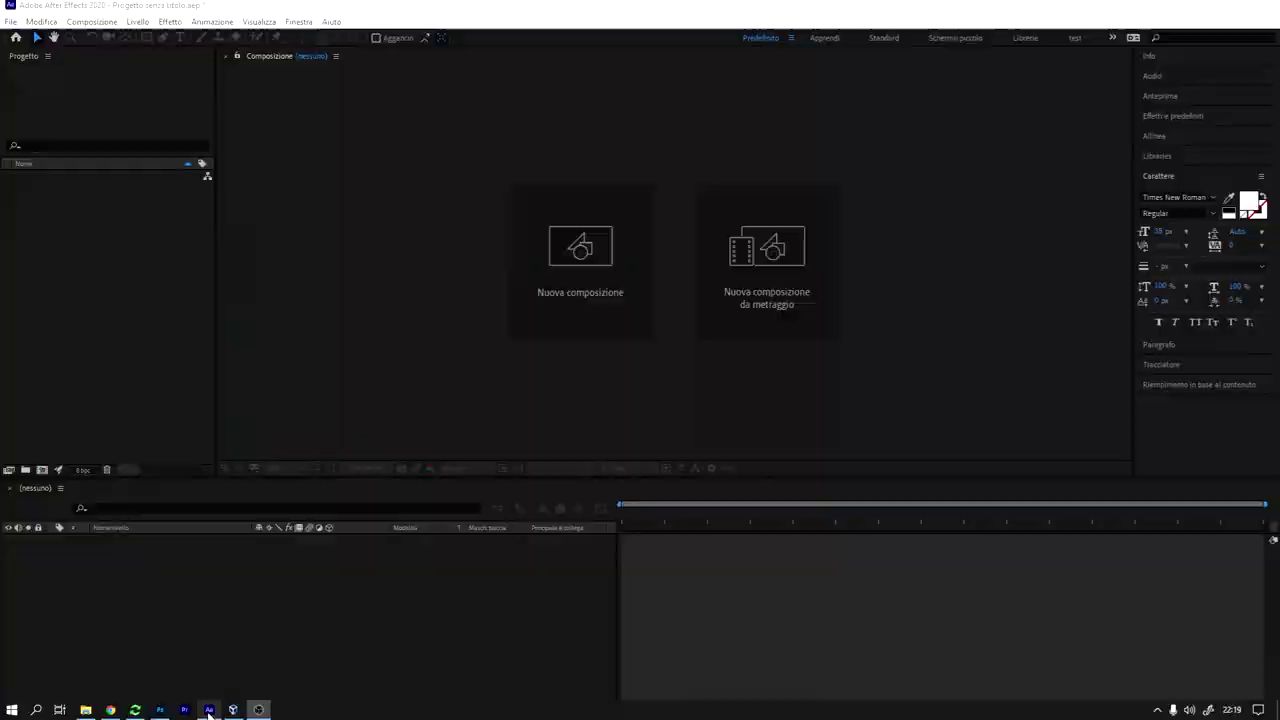
{"action": "left_click", "coordinate": [208, 711]}
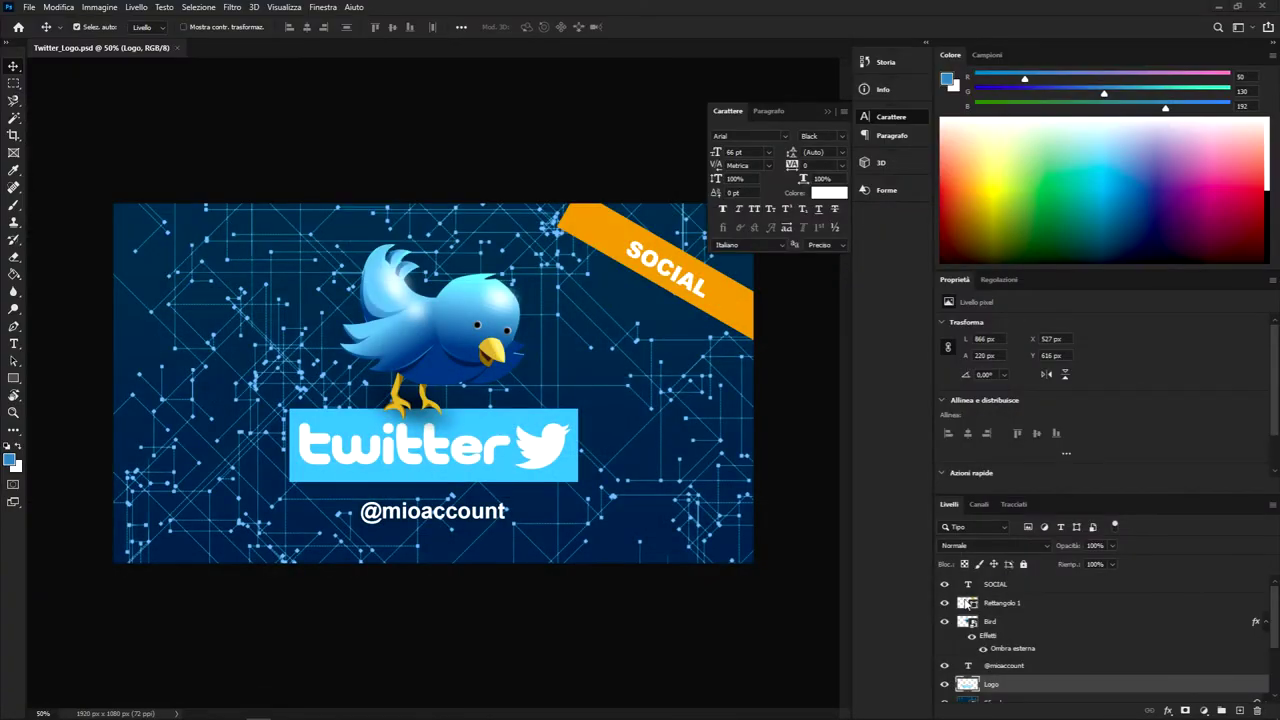
{"action": "scroll", "coordinate": [1018, 673], "scroll_direction": "down", "scroll_amount": 3}
{"action": "scroll", "coordinate": [1010, 640], "scroll_direction": "up", "scroll_amount": 3}
{"action": "mouse_move", "coordinate": [136, 714]}
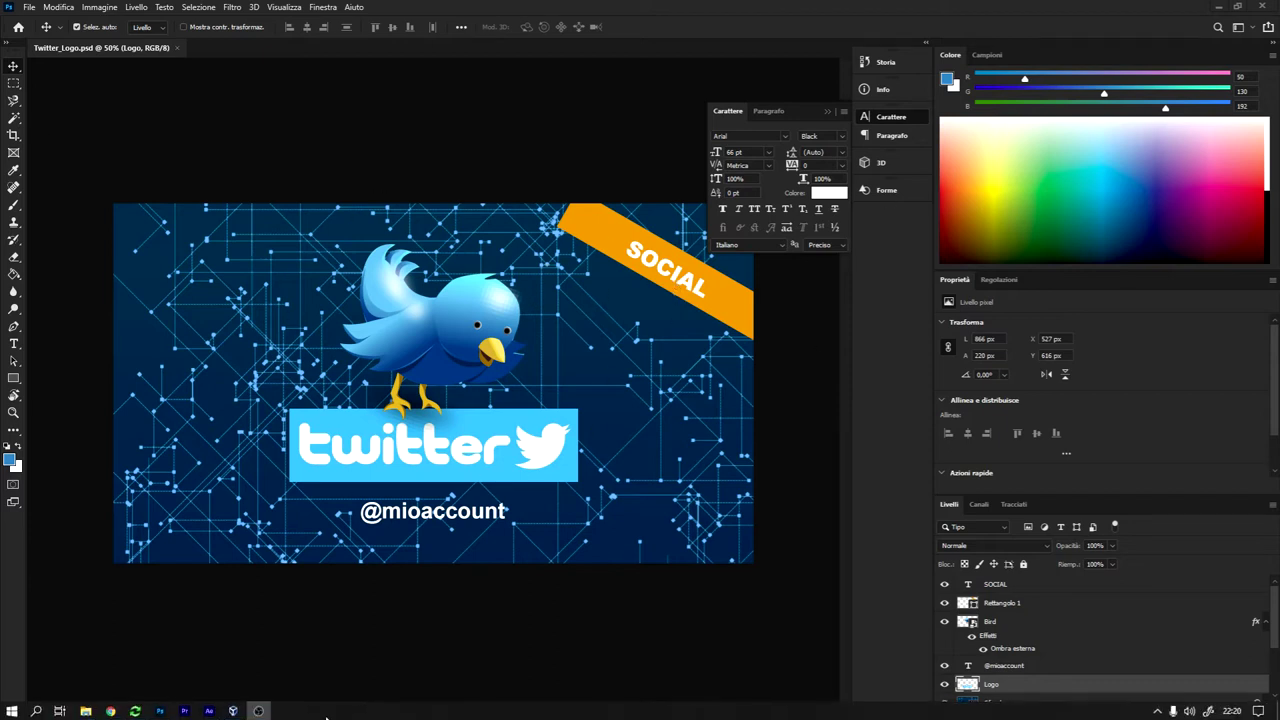
- Create a 1920×1080 HDTV 1080 25 composition named master
{"action": "left_click", "coordinate": [209, 710]}
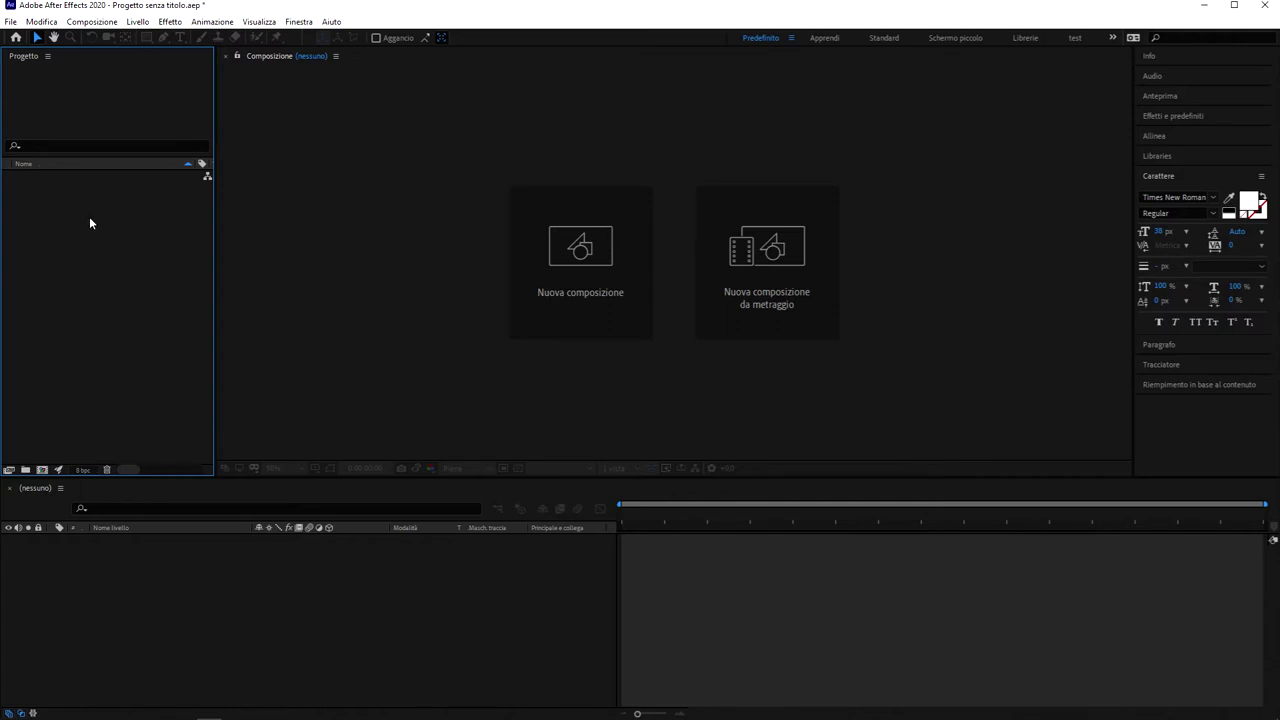
{"action": "left_click", "coordinate": [613, 250]}
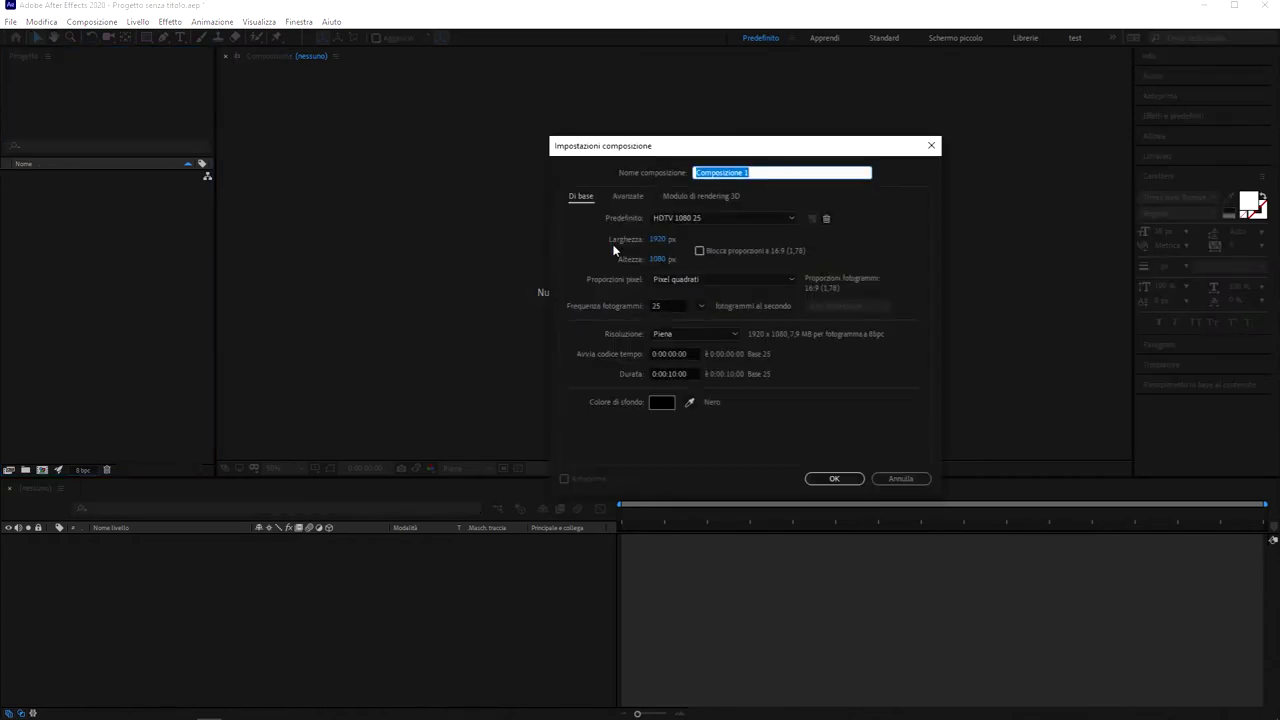
{"action": "type", "text": "master"}
{"action": "left_click", "coordinate": [836, 484]}
{"action": "left_click", "coordinate": [835, 481]}
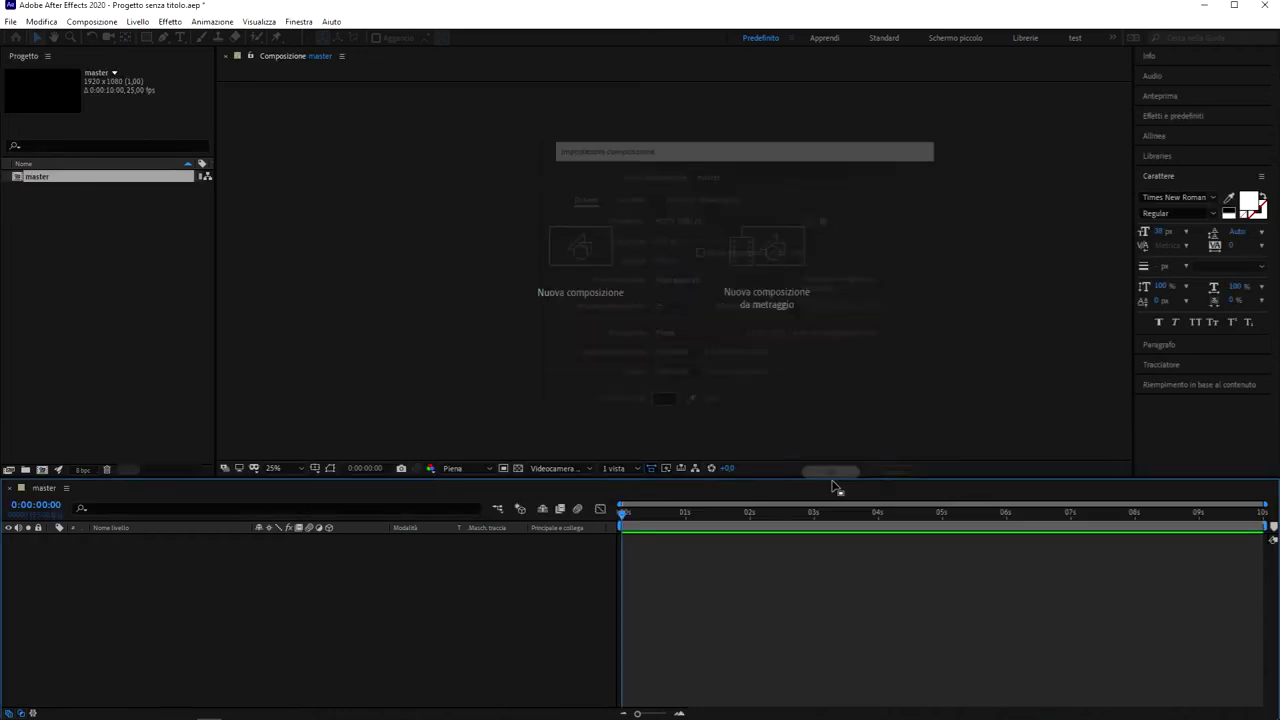
- Start importing Twitter_Logo.psd, then cancel the import window
{"action": "double_click", "coordinate": [181, 284]}
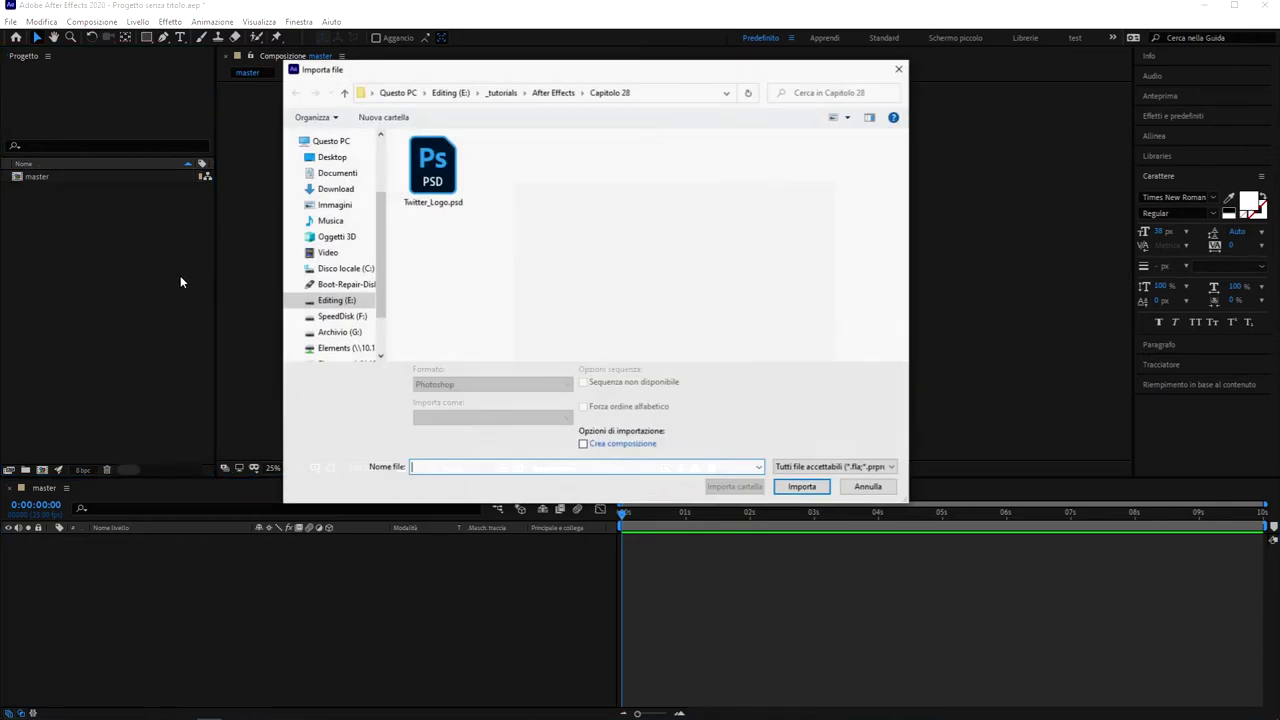
{"action": "left_click", "coordinate": [445, 165]}
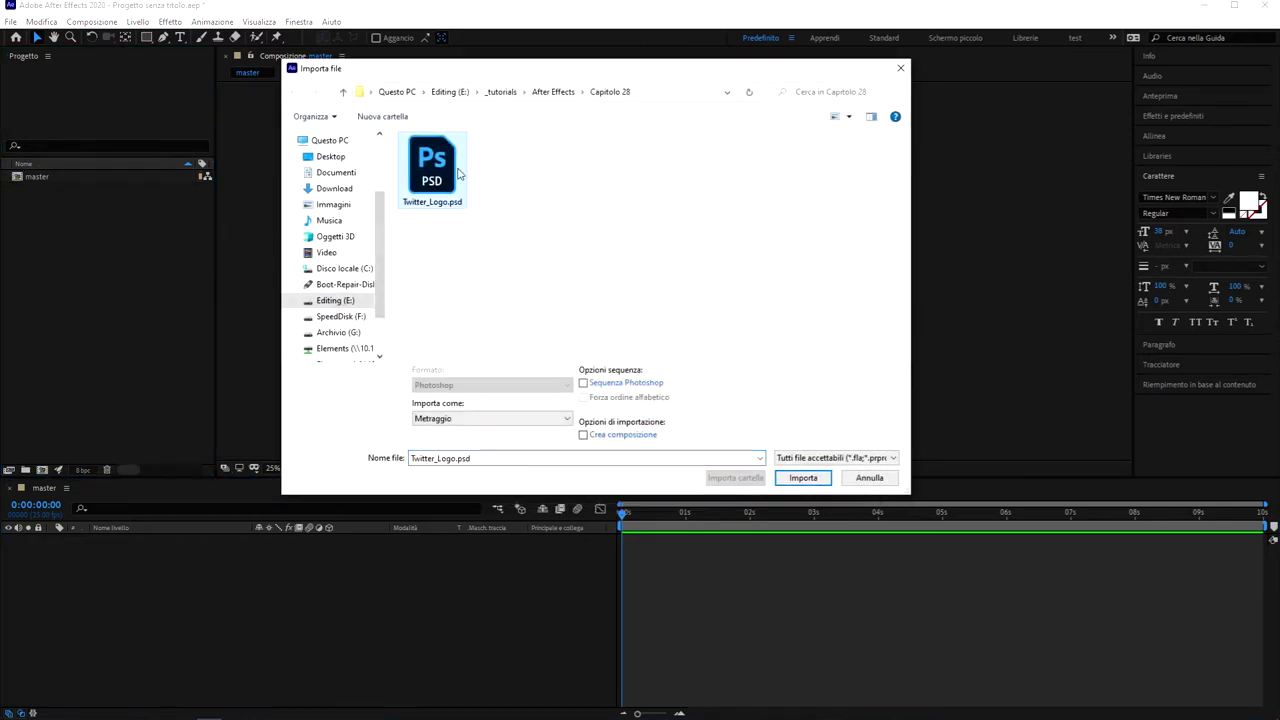
{"action": "left_click", "coordinate": [858, 481]}
{"action": "left_click", "coordinate": [858, 481]}
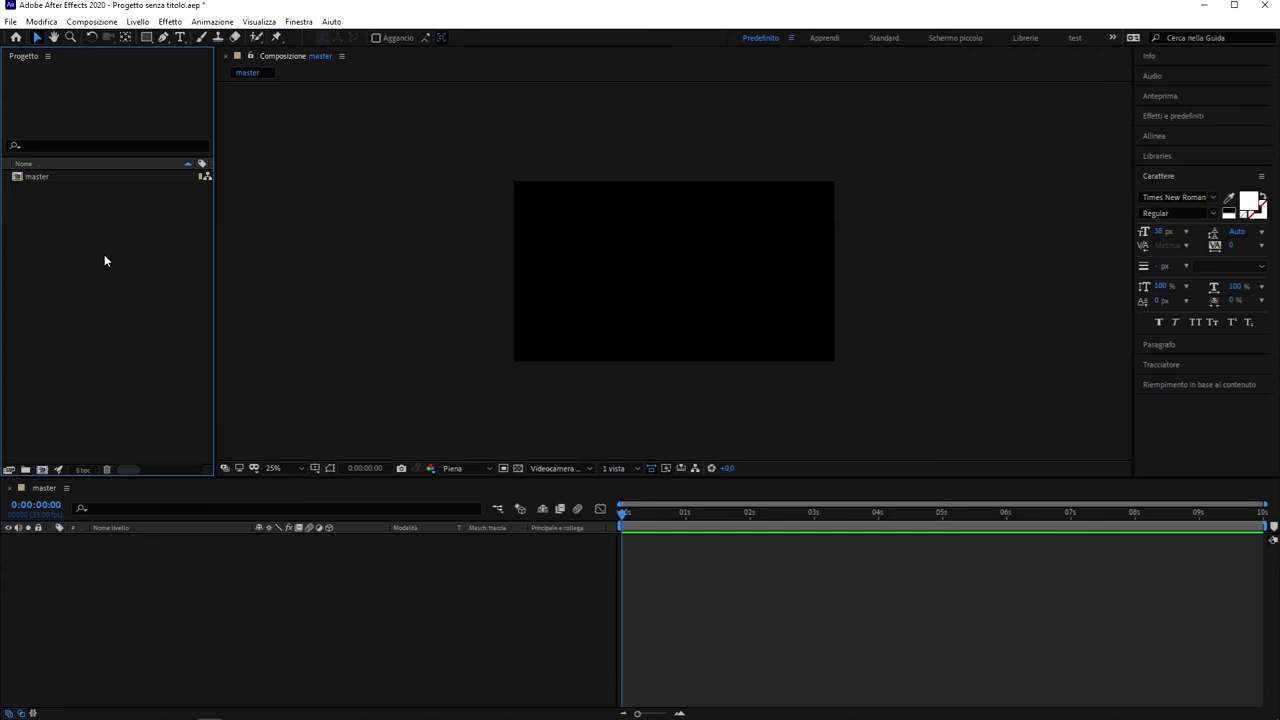
- Import Twitter_Logo.psd as Metraggio footage with Livelli uniti (merged layers)
{"action": "key", "text": "ctrl+i"}
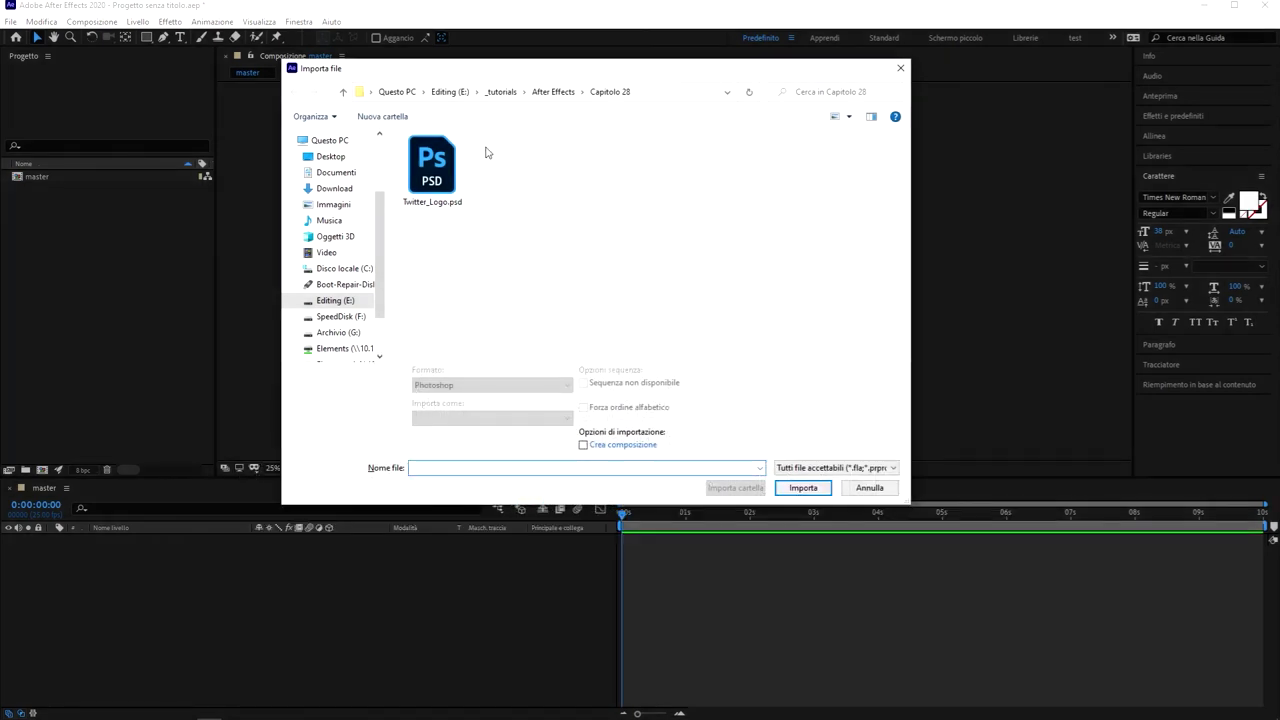
{"action": "left_click", "coordinate": [457, 157]}
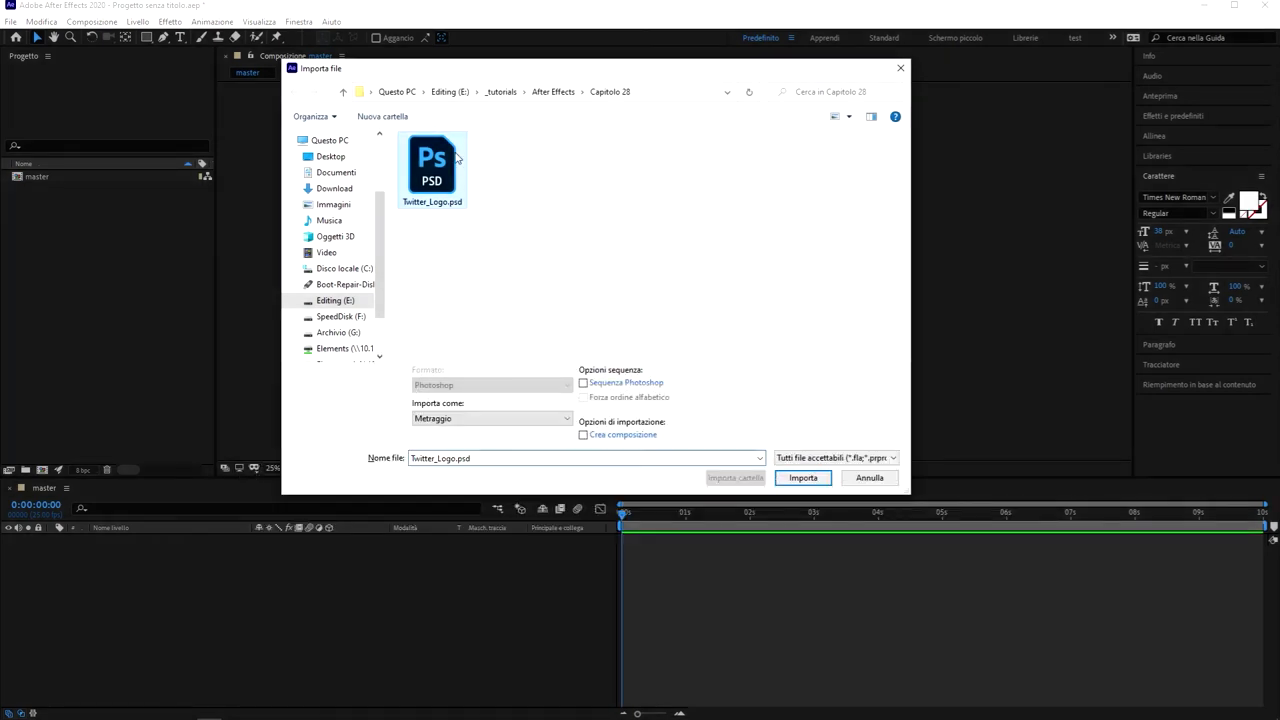
{"action": "left_click", "coordinate": [804, 478]}
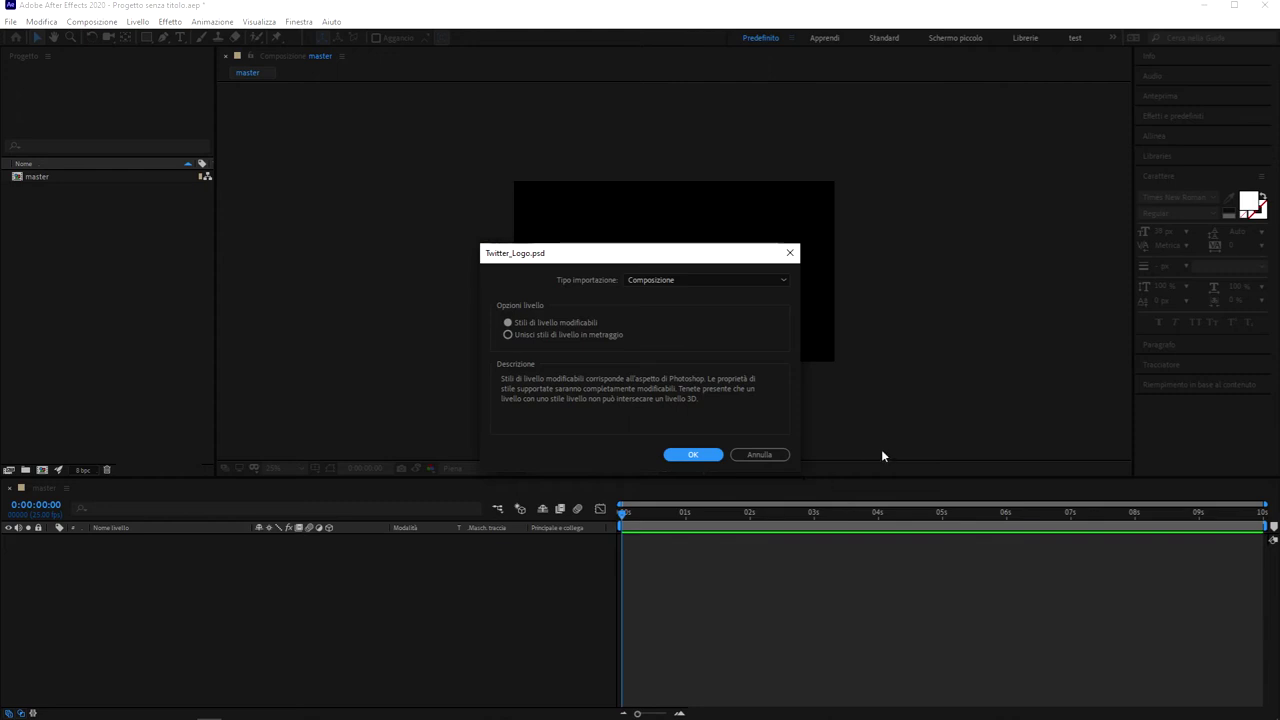
{"action": "left_click", "coordinate": [711, 281]}
{"action": "left_click", "coordinate": [715, 289]}
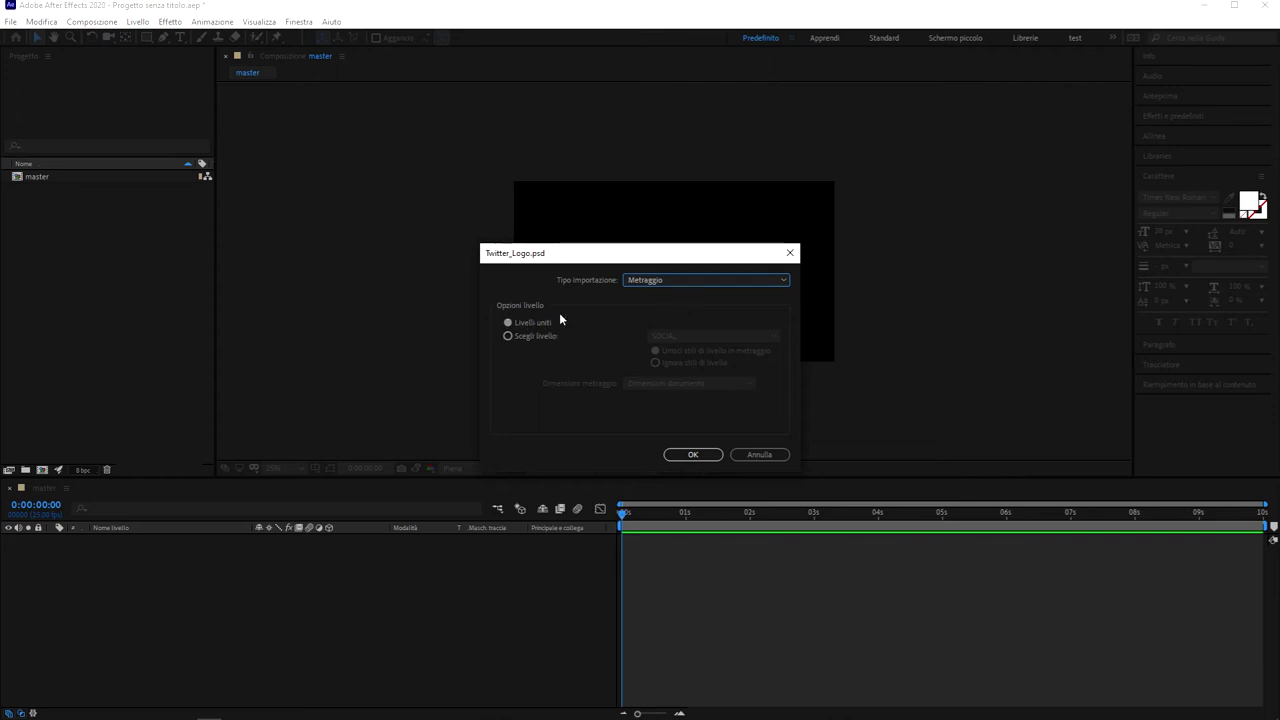
{"action": "left_click", "coordinate": [699, 453]}
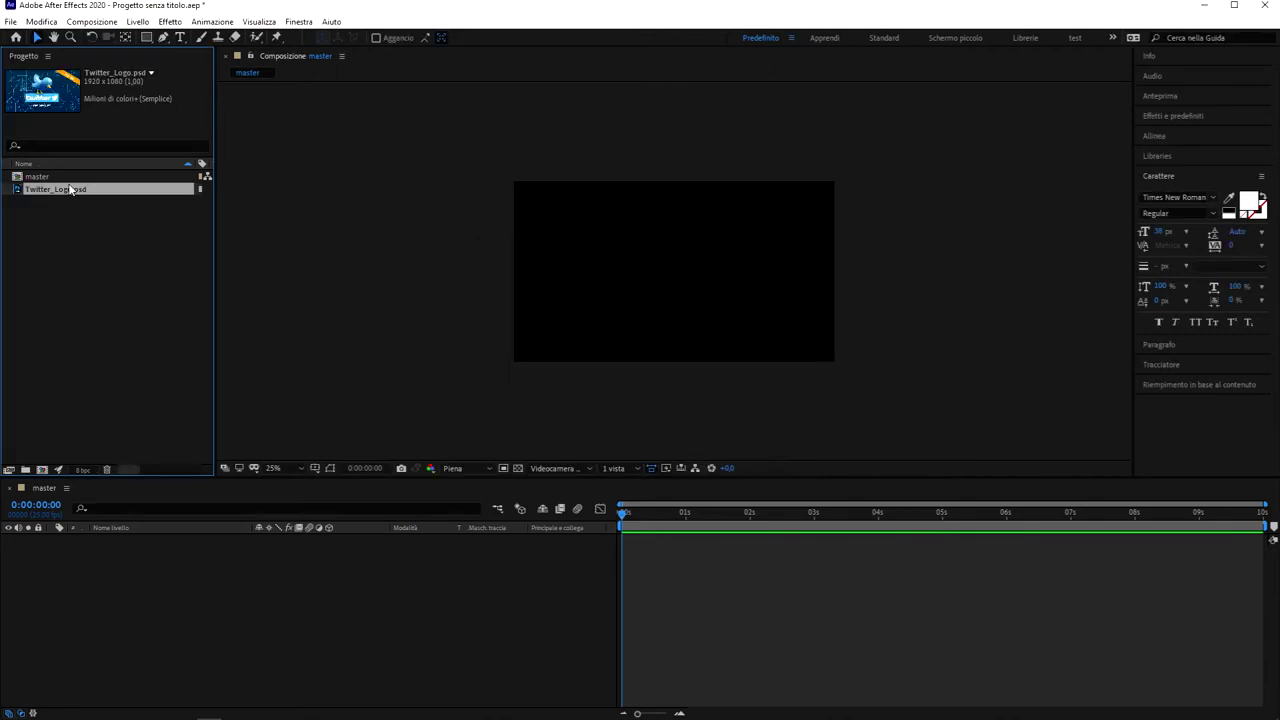
{"action": "double_click", "coordinate": [46, 234]}
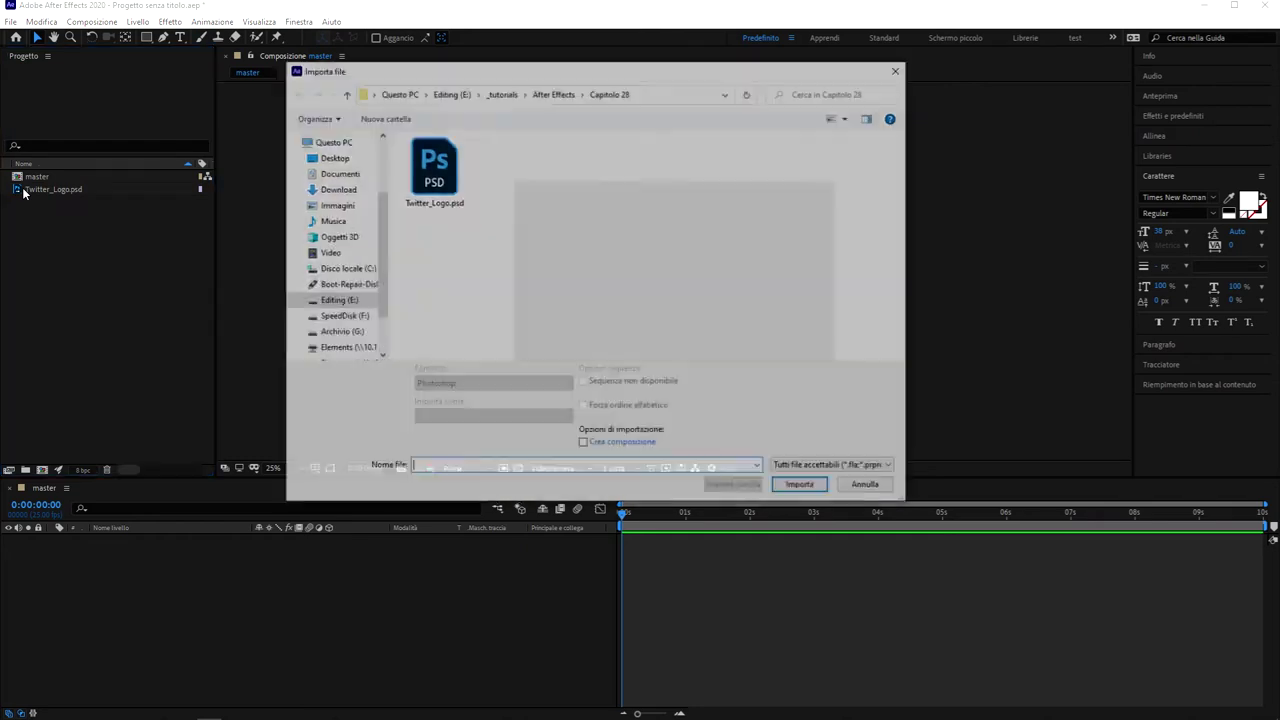
{"action": "key", "text": "Escape"}
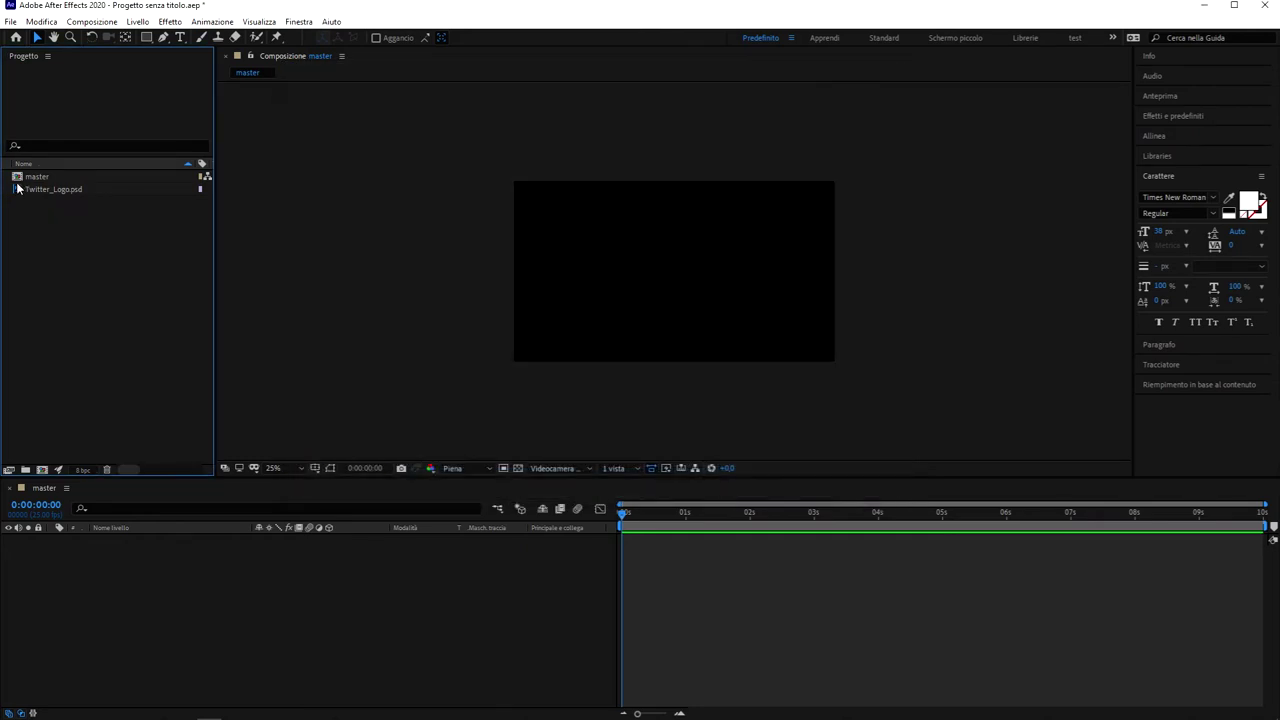
{"action": "double_click", "coordinate": [19, 190]}
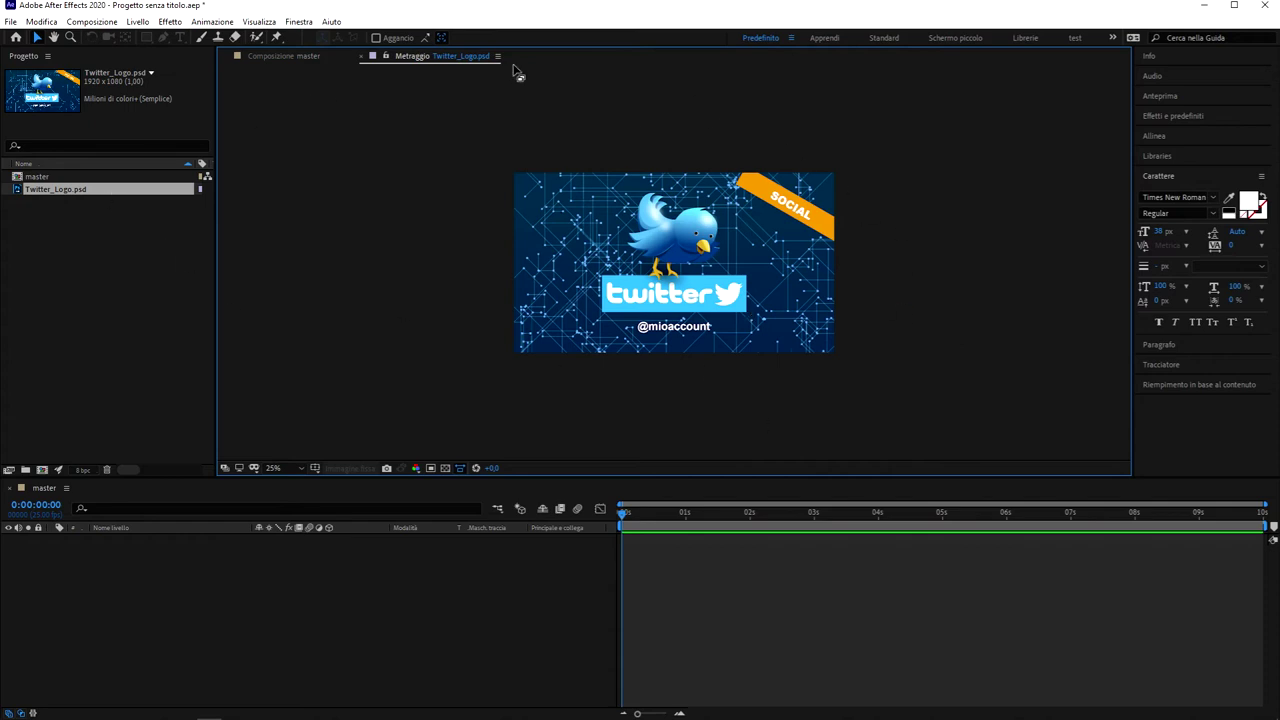
{"action": "left_click", "coordinate": [361, 56]}
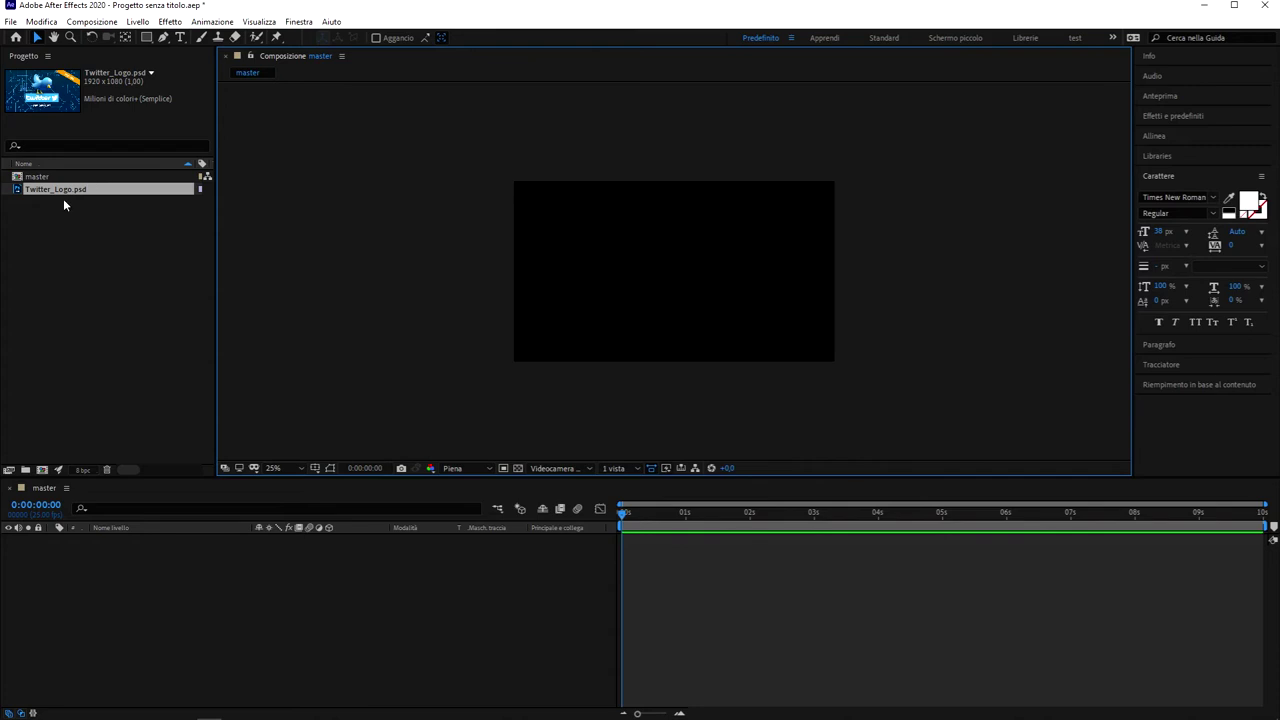
{"action": "left_click_drag", "start_coordinate": [171, 606], "coordinate": [171, 606]}
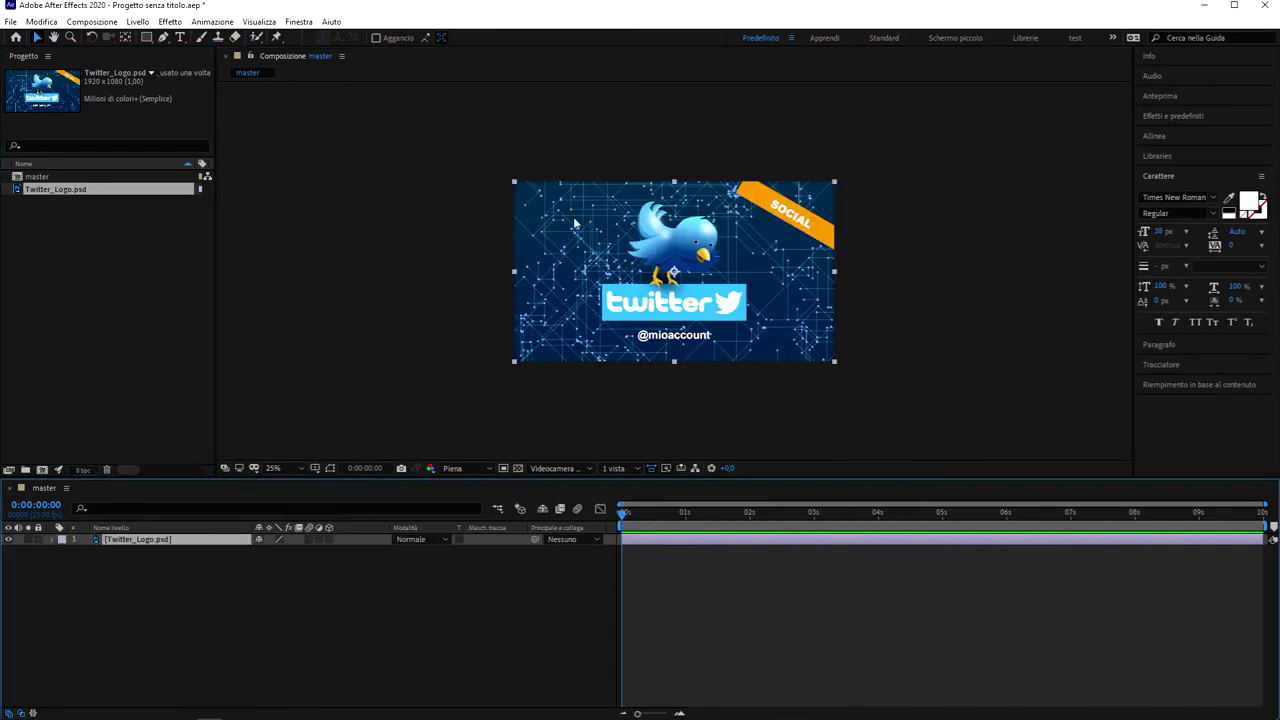
{"action": "key", "text": "Delete"}
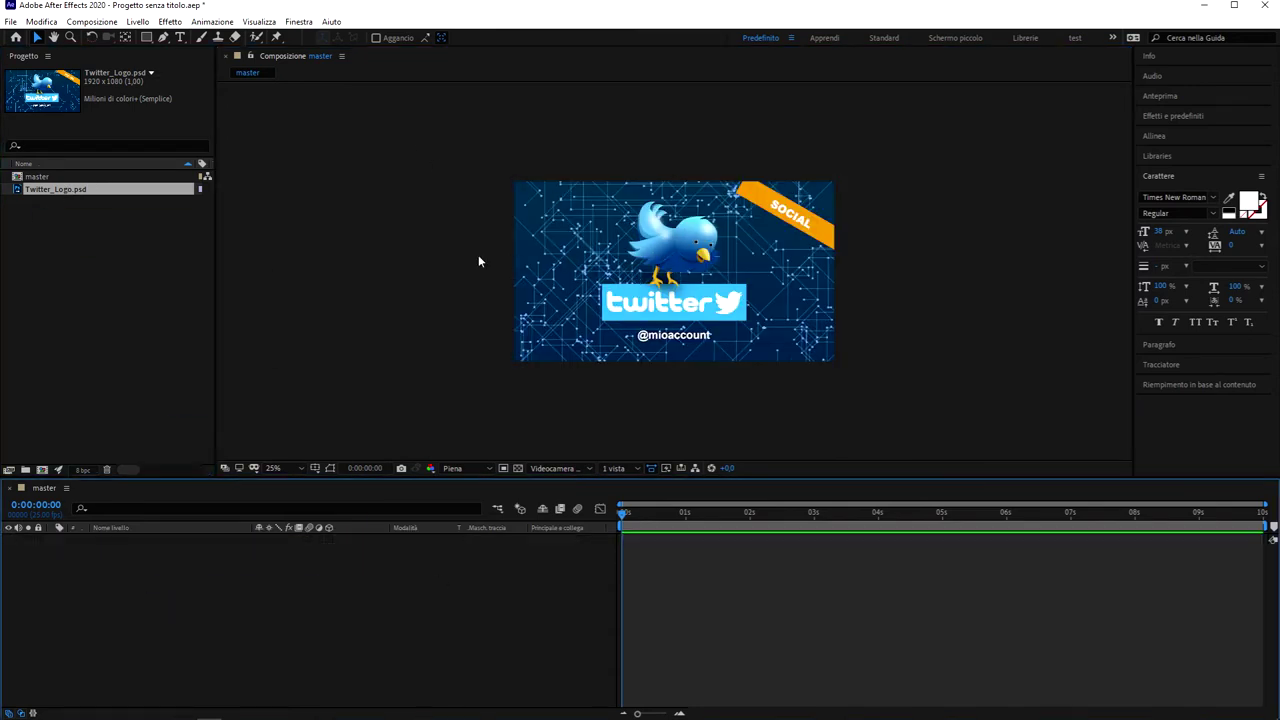
- Import only the Bird layer of Twitter_Logo.psd as footage via Scegli livello
{"action": "double_click", "coordinate": [132, 240]}
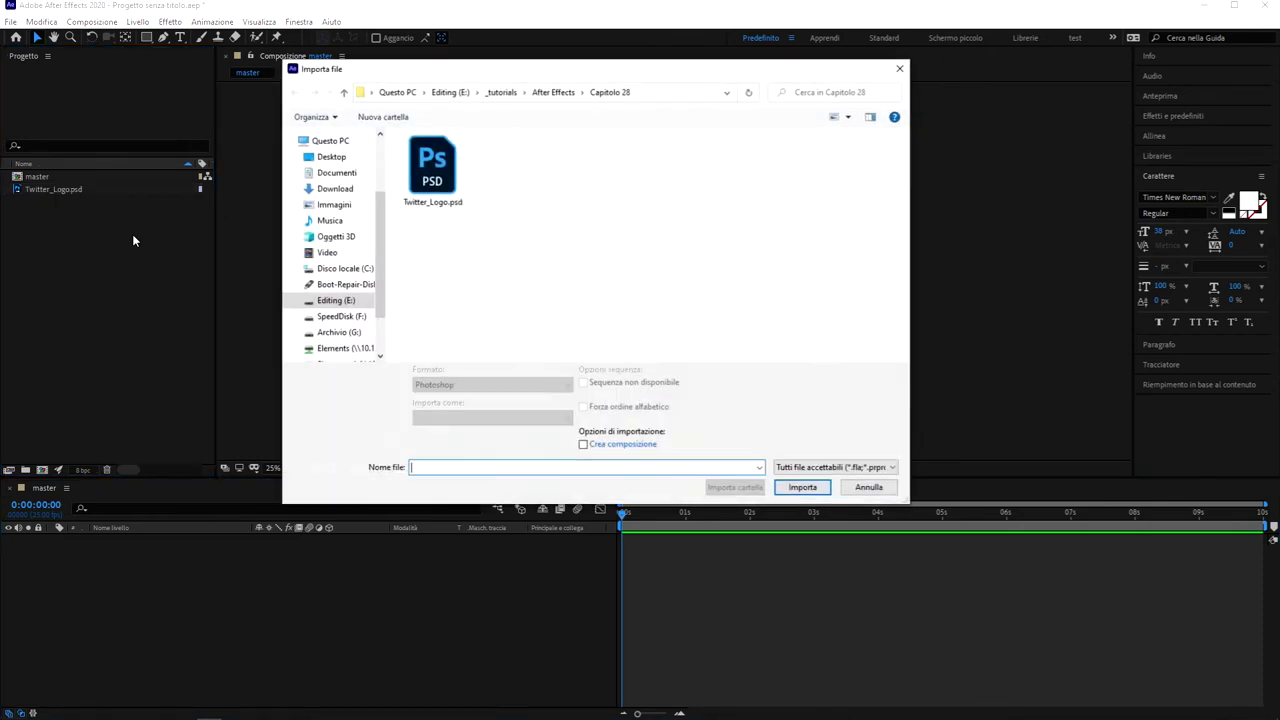
{"action": "double_click", "coordinate": [425, 180]}
{"action": "left_click", "coordinate": [688, 276]}
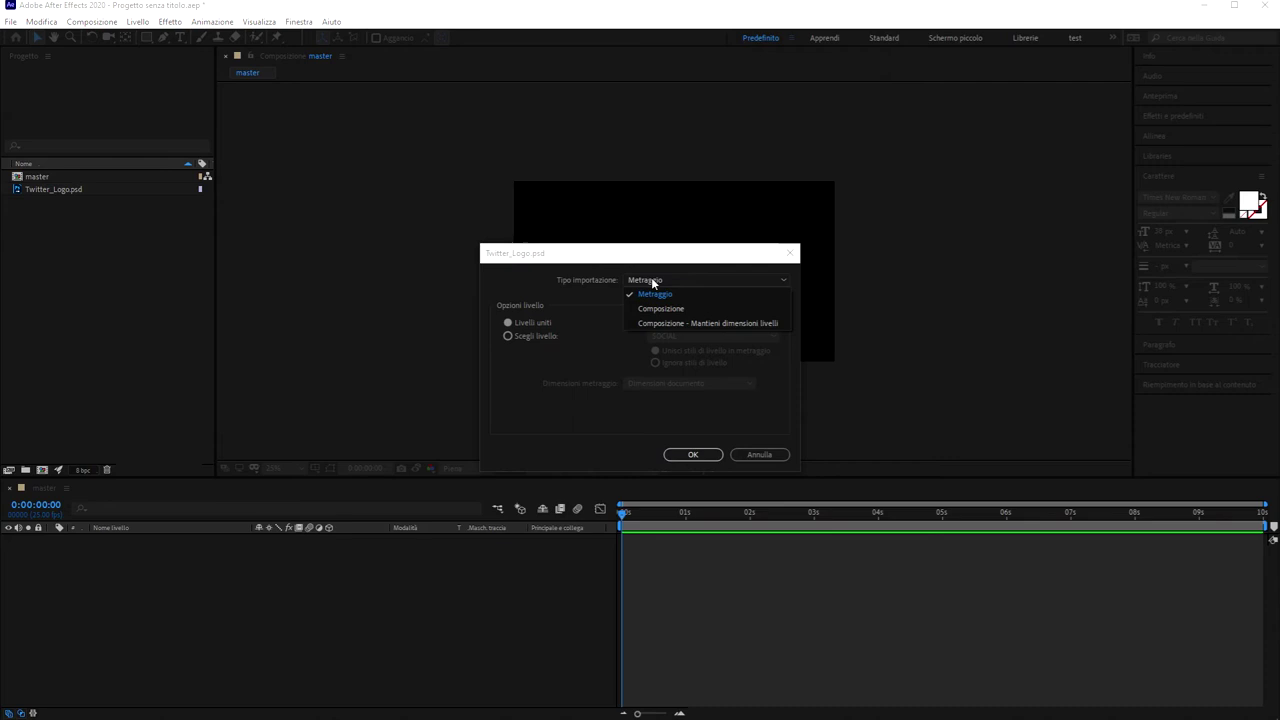
{"action": "left_click", "coordinate": [666, 281]}
{"action": "left_click", "coordinate": [538, 336]}
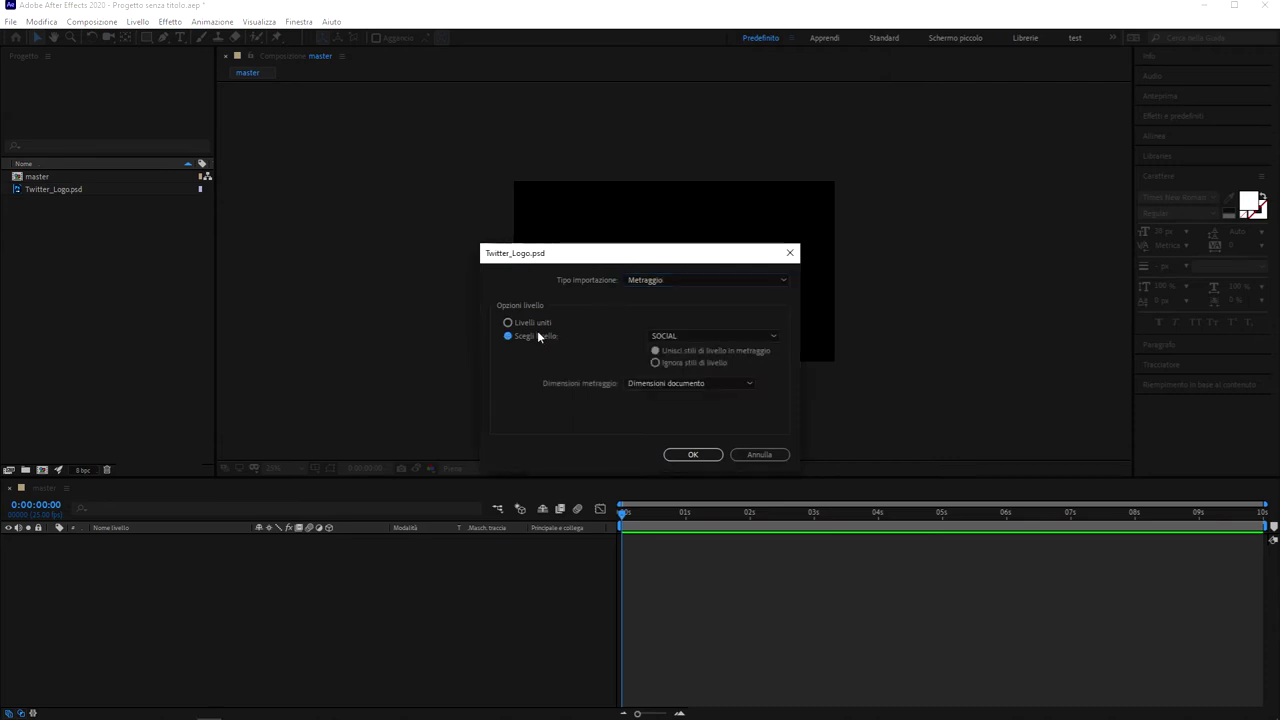
{"action": "left_click", "coordinate": [734, 340]}
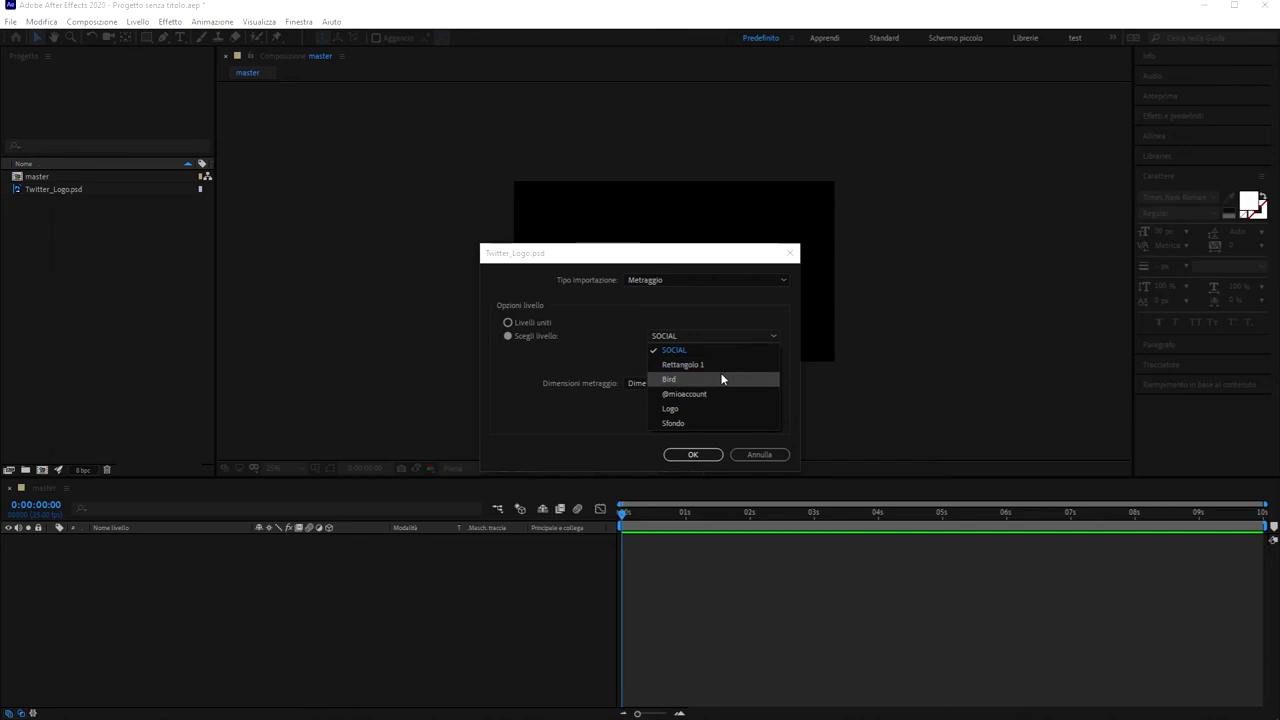
{"action": "left_click", "coordinate": [722, 379]}
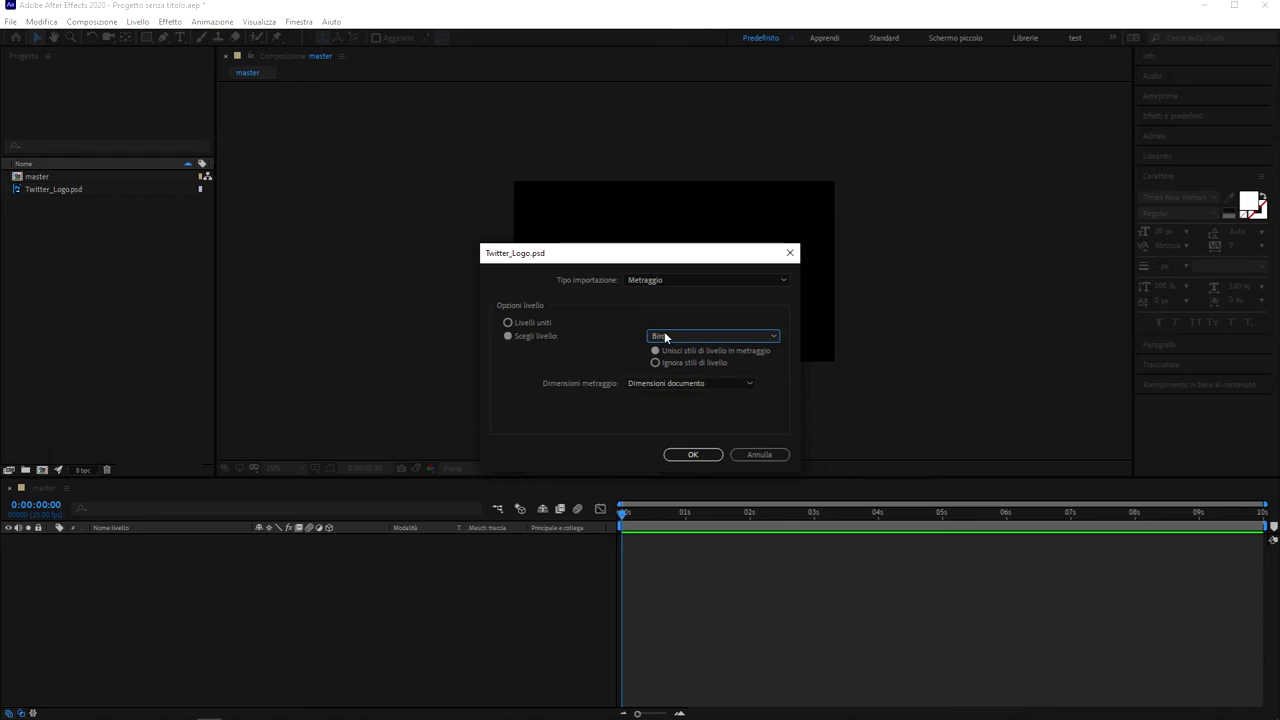
{"action": "left_click", "coordinate": [700, 456]}
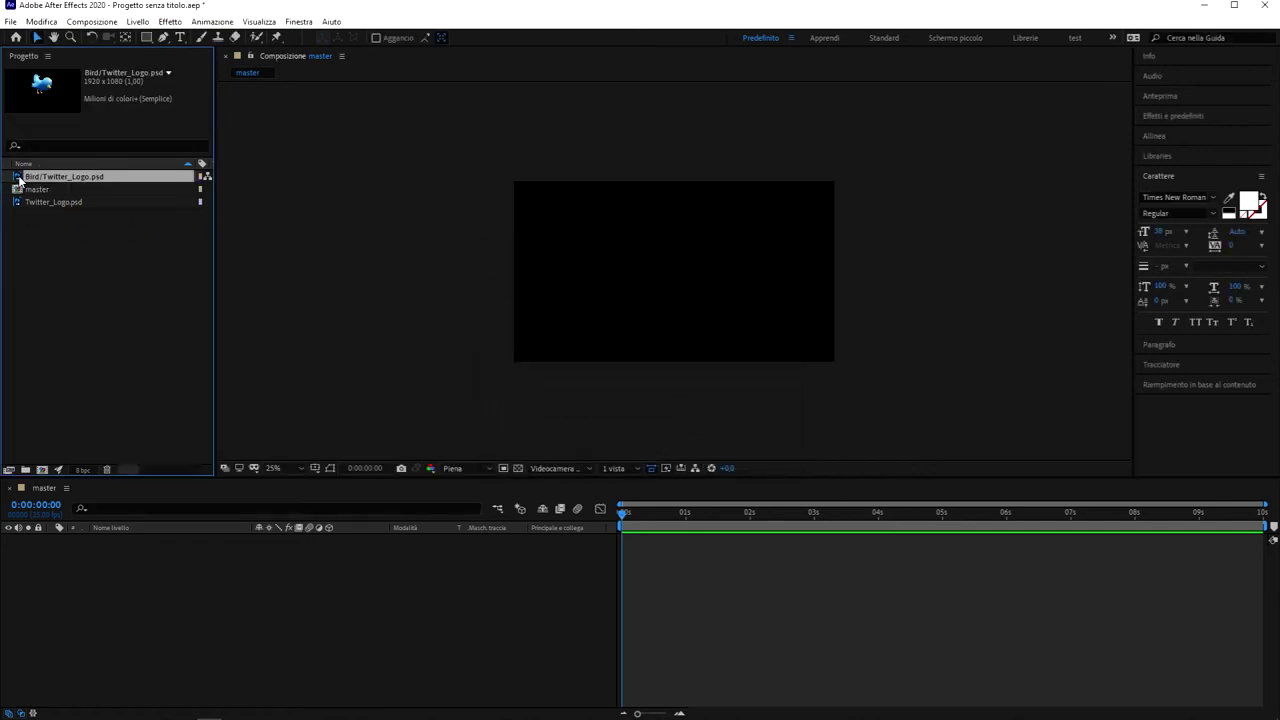
- Preview the Bird footage, then reopen the file import window
{"action": "double_click", "coordinate": [17, 178]}
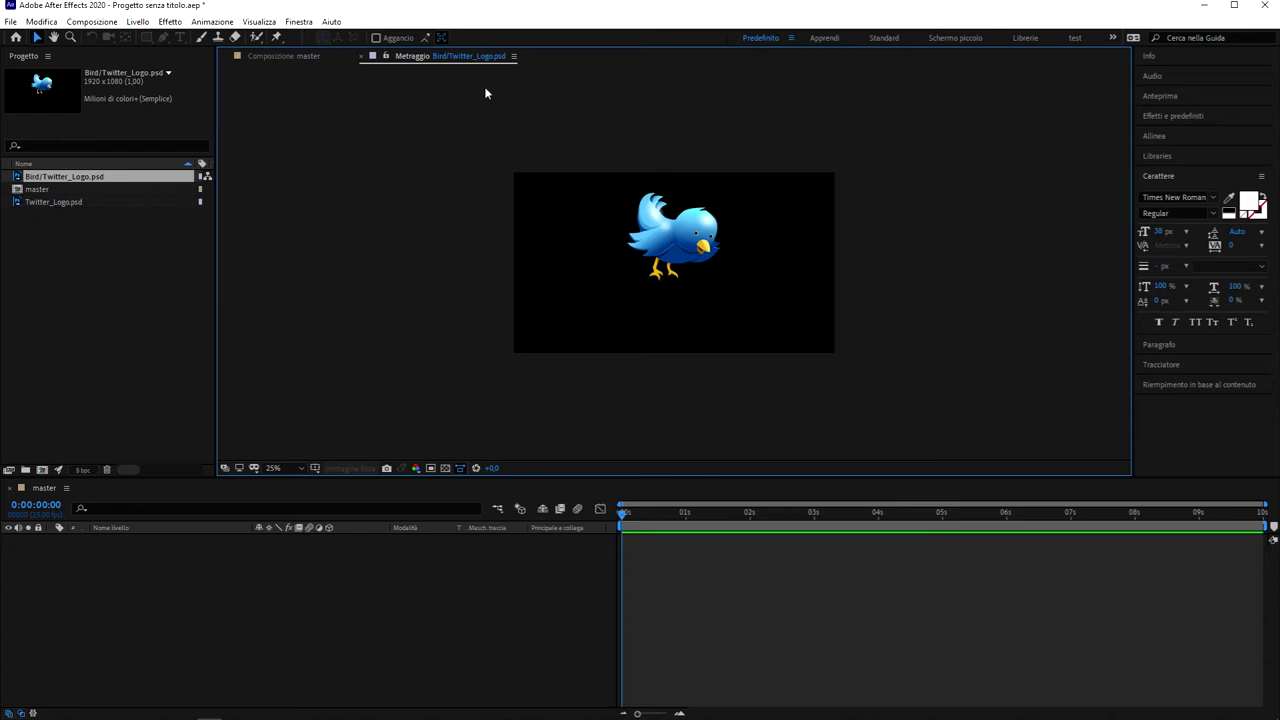
{"action": "left_click", "coordinate": [362, 57]}
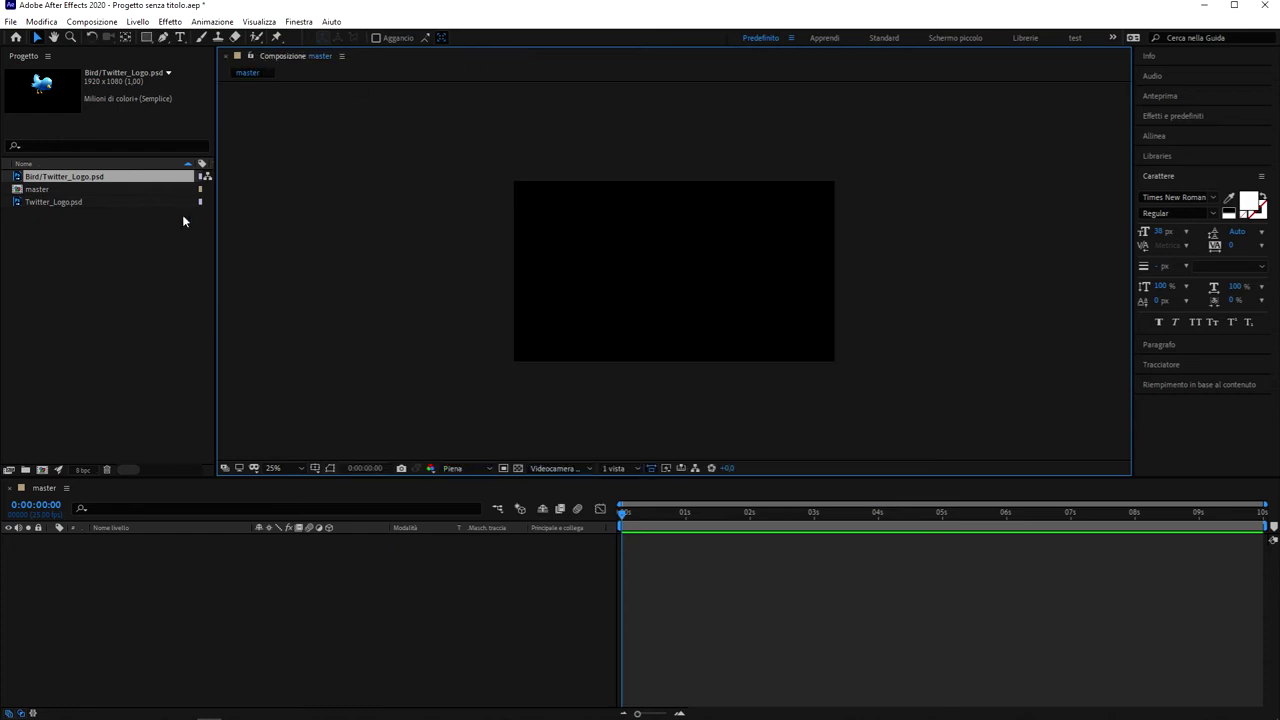
{"action": "double_click", "coordinate": [140, 235]}
- Import Twitter_Logo.psd with Tipo importazione set to Composizione
{"action": "double_click", "coordinate": [460, 162]}
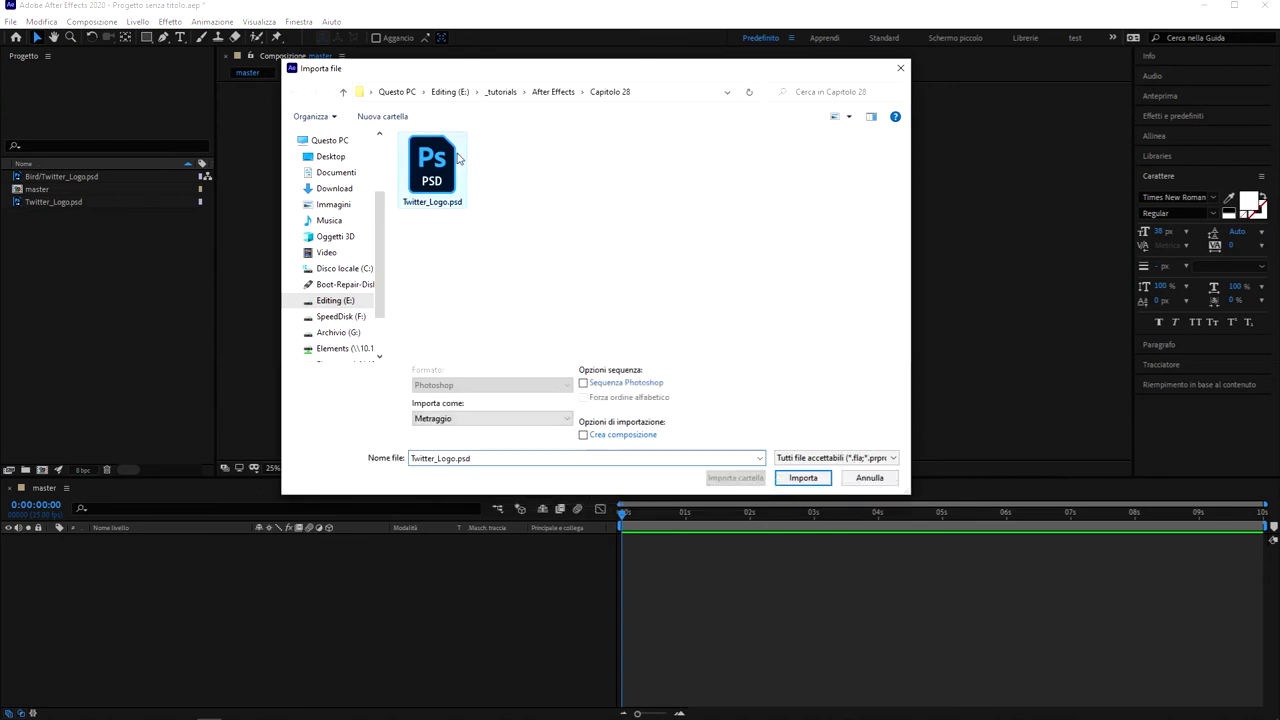
{"action": "left_click", "coordinate": [693, 283]}
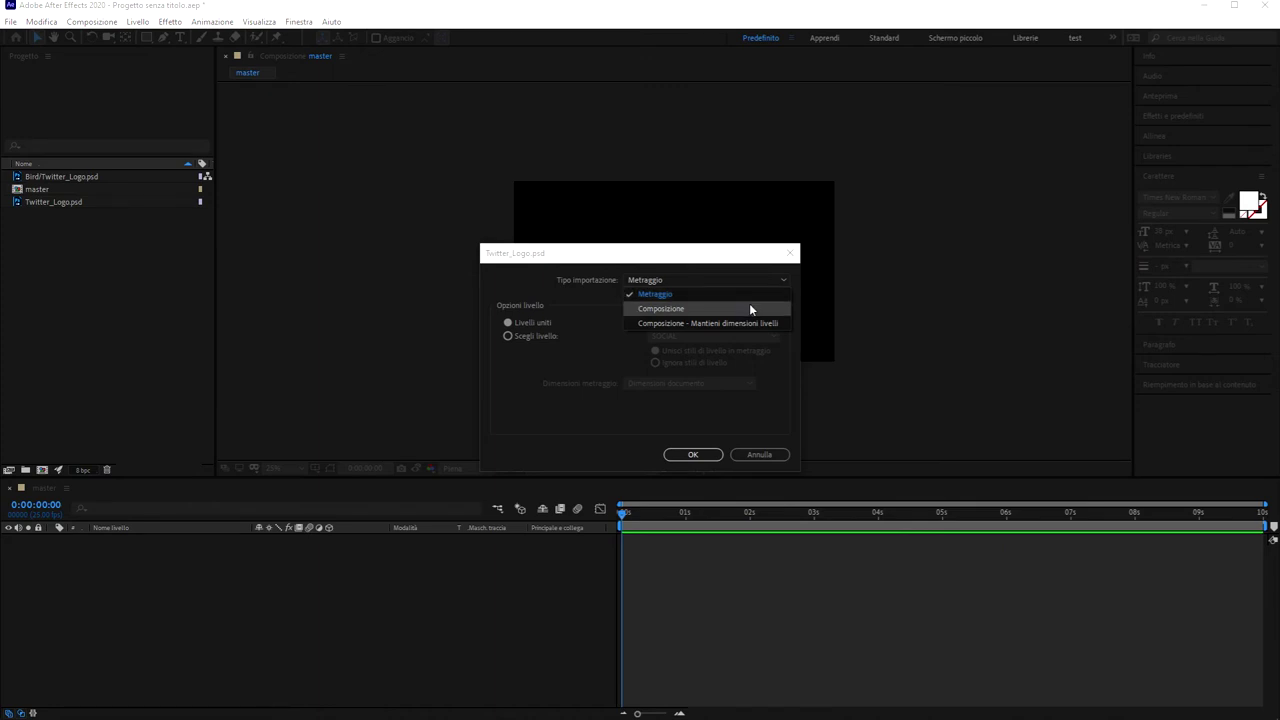
{"action": "left_click", "coordinate": [750, 309]}
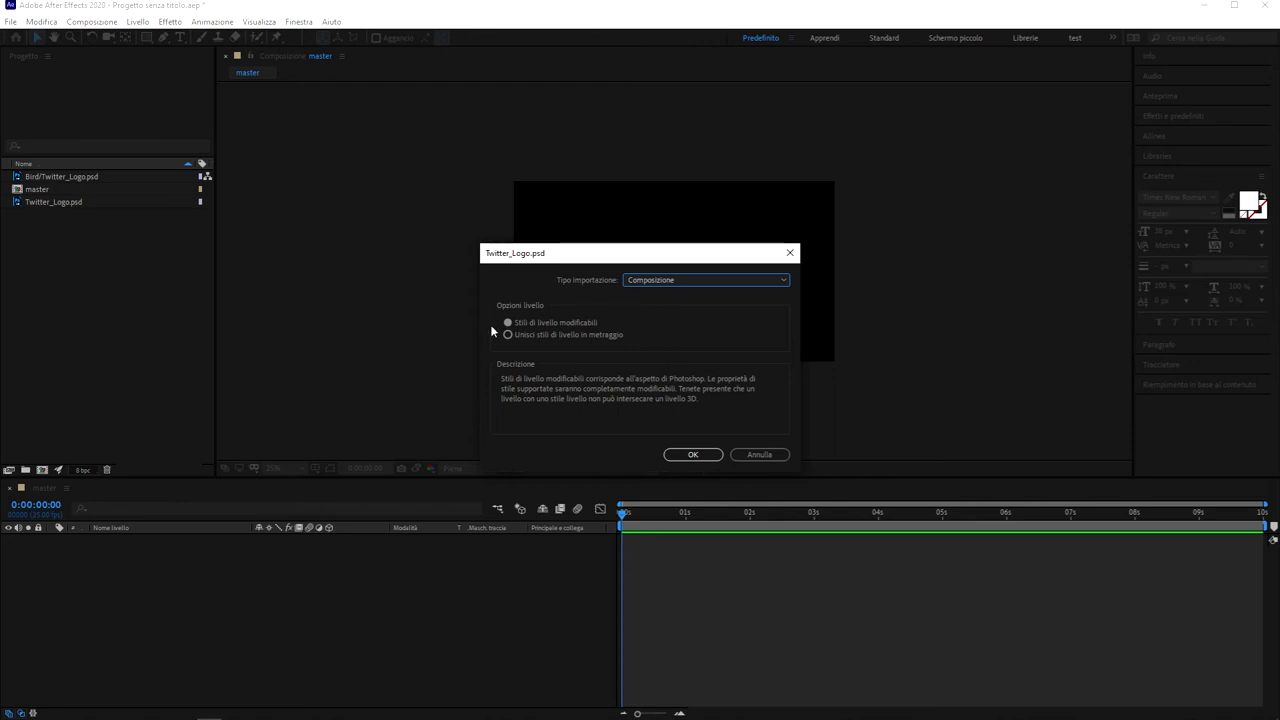
{"action": "left_click", "coordinate": [706, 456]}
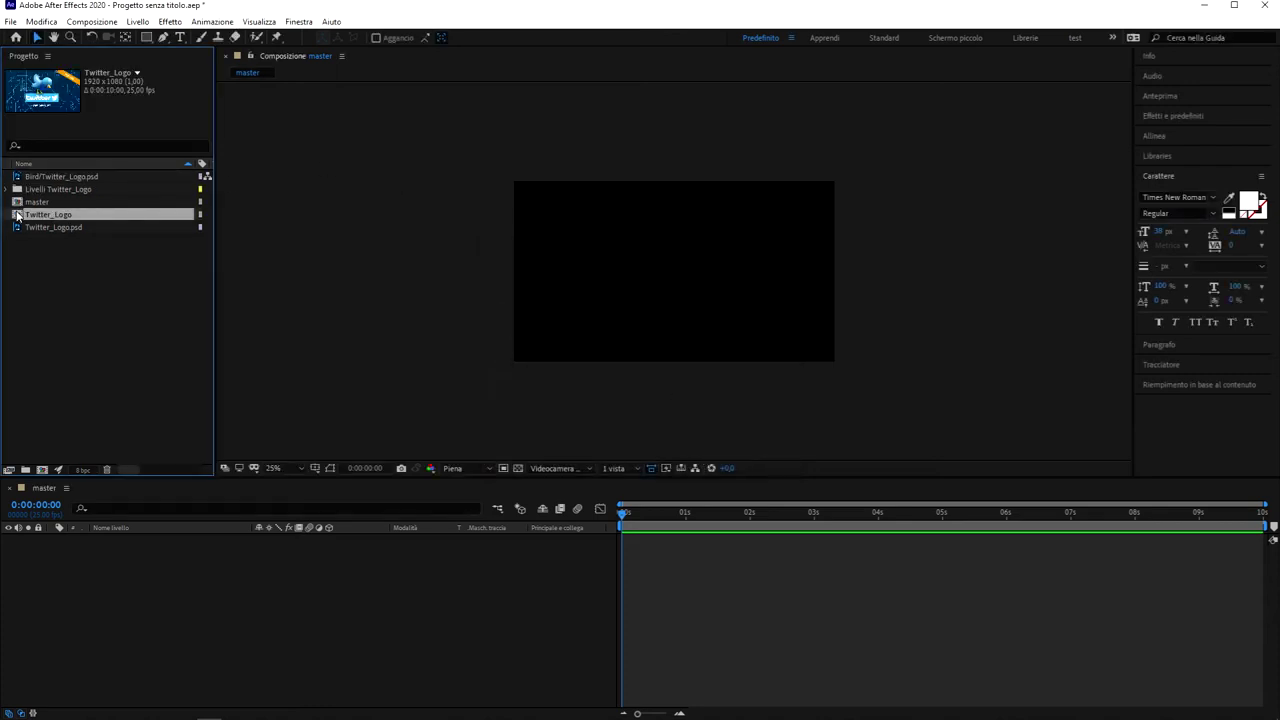
- Open the Twitter_Logo composition and test-move the Logo layer, undoing it to stay centred
{"action": "double_click", "coordinate": [17, 215]}
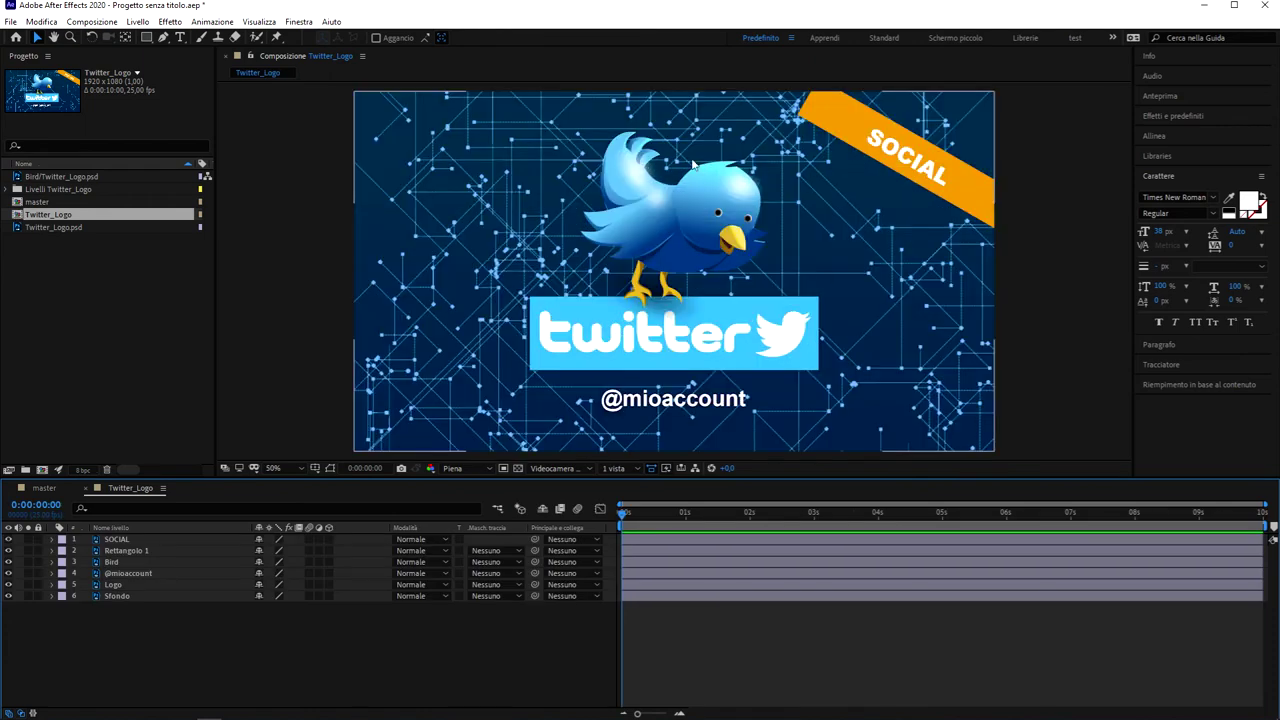
{"action": "mouse_move", "coordinate": [189, 638]}
{"action": "left_mouse_down"}
{"action": "mouse_move", "coordinate": [145, 577]}
{"action": "mouse_move", "coordinate": [140, 538]}
{"action": "left_mouse_up"}
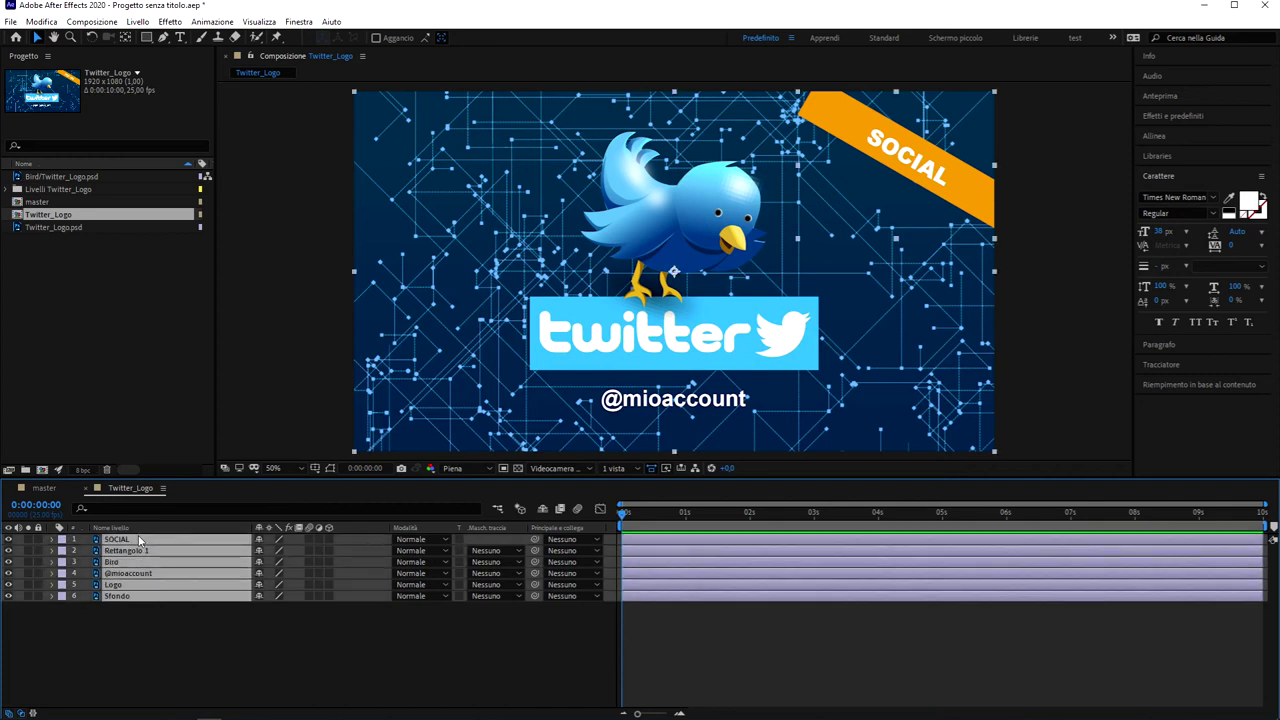
{"action": "left_click", "coordinate": [152, 638]}
{"action": "left_click", "coordinate": [114, 585]}
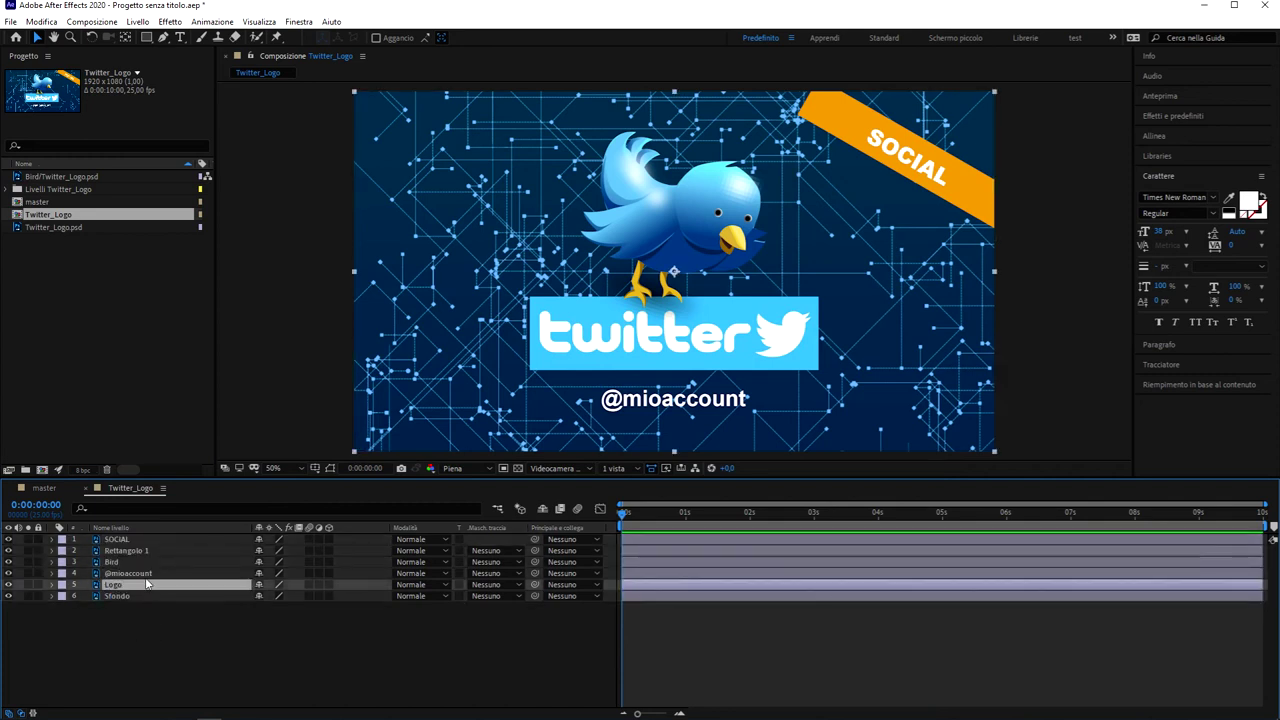
{"action": "mouse_move", "coordinate": [821, 365]}
{"action": "left_mouse_down"}
{"action": "mouse_move", "coordinate": [835, 368]}
{"action": "mouse_move", "coordinate": [782, 369]}
{"action": "left_mouse_up"}
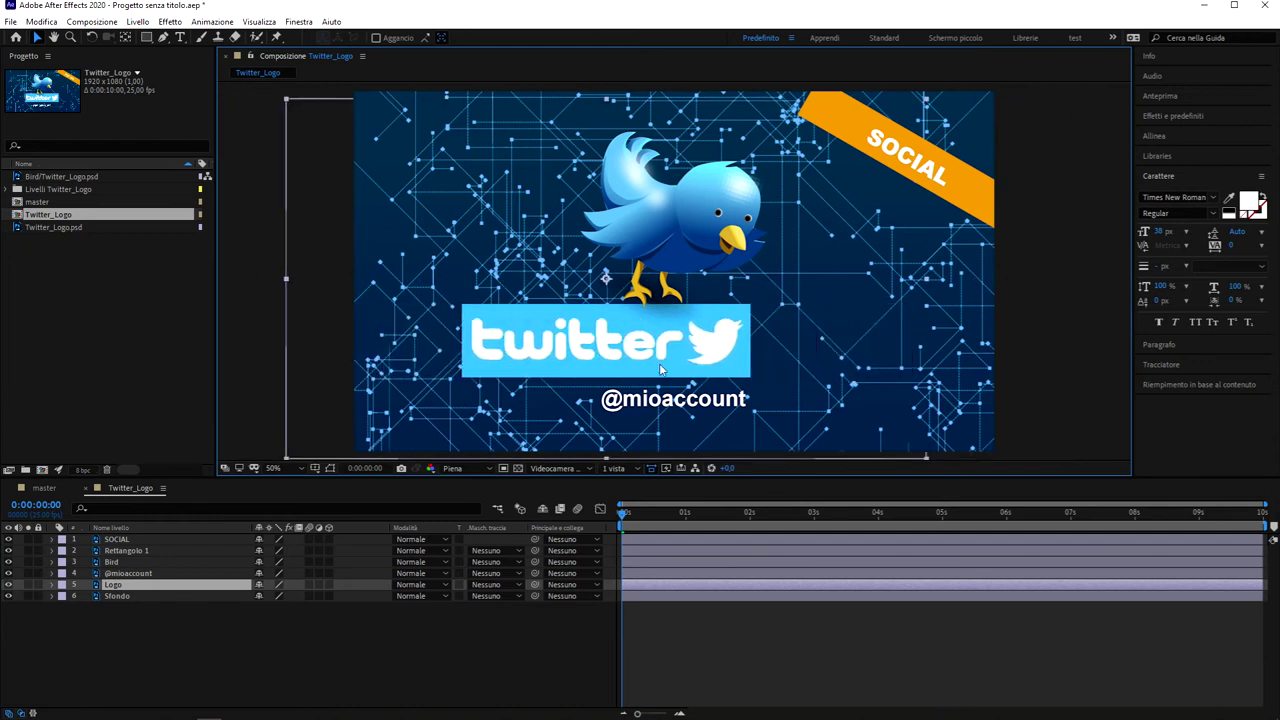
{"action": "key", "text": "ctrl+z"}
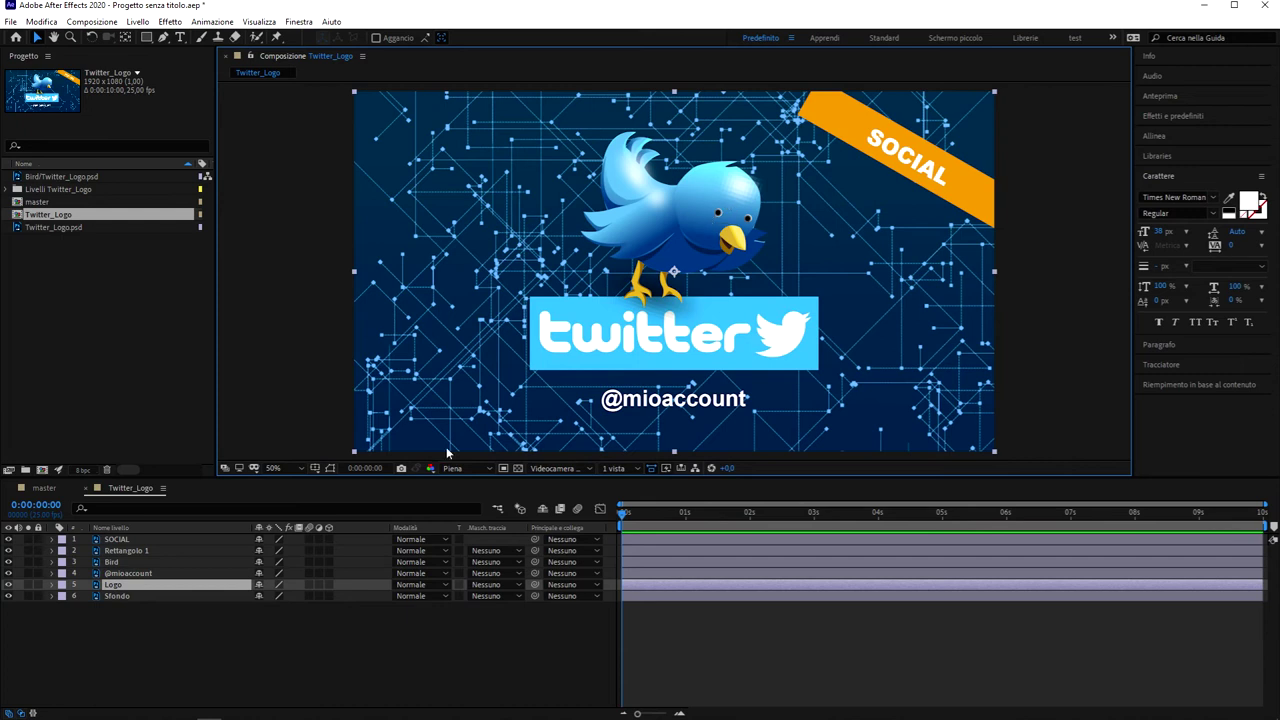
- Select all six timeline layers and reselect the Twitter_Logo composition in the Project panel
{"action": "left_click_drag", "start_coordinate": [855, 666], "coordinate": [832, 597]}
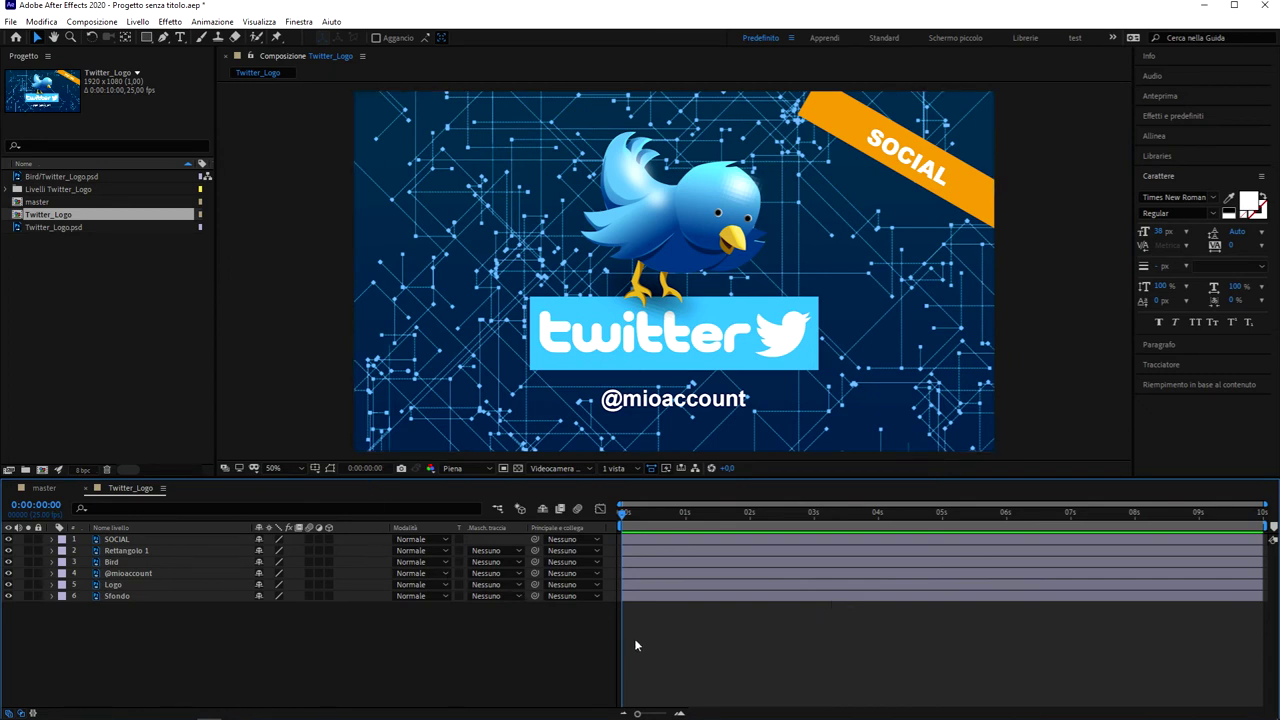
{"action": "left_click_drag", "start_coordinate": [181, 641], "coordinate": [103, 524]}
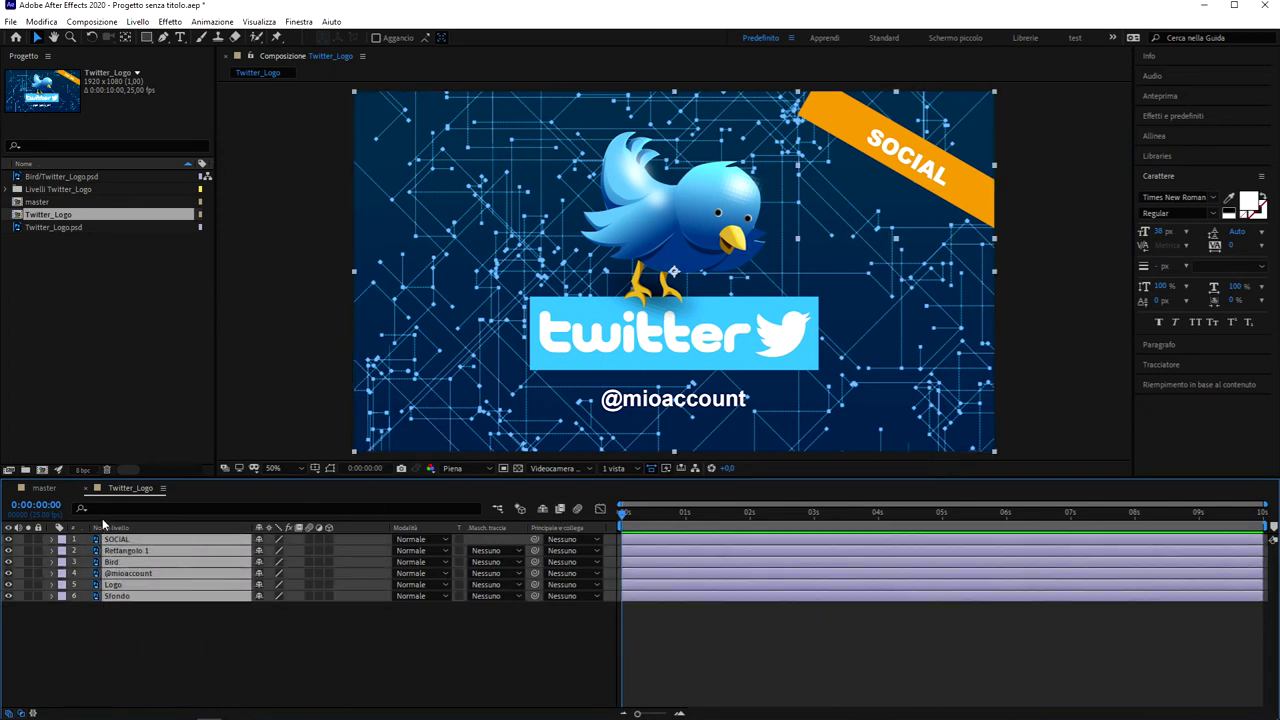
{"action": "left_click", "coordinate": [46, 309]}
{"action": "left_click", "coordinate": [42, 202]}
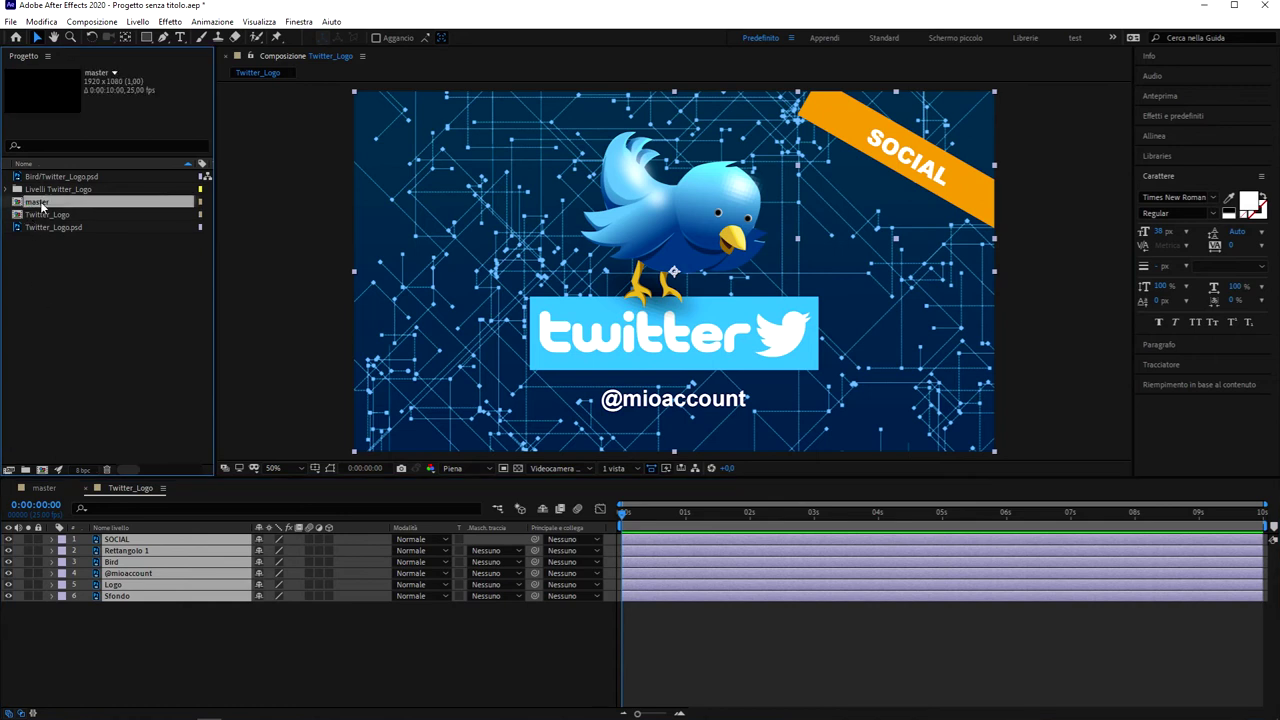
{"action": "left_click", "coordinate": [50, 216]}
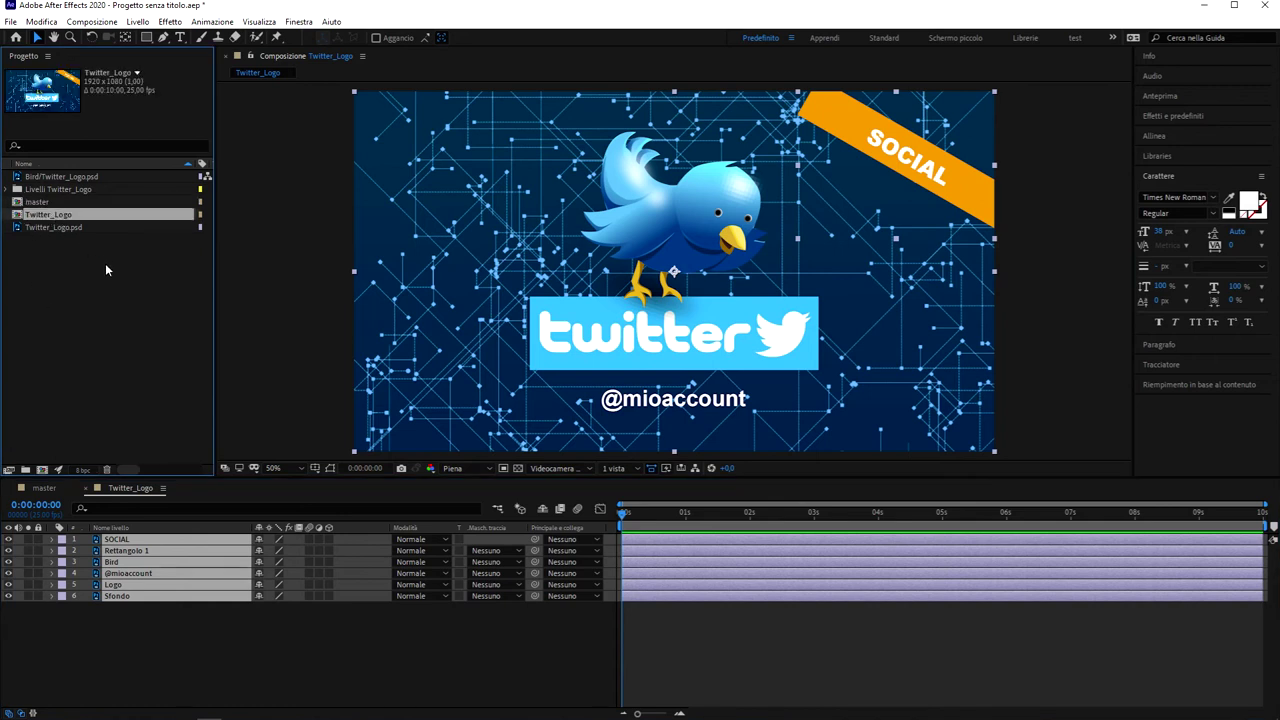
{"action": "left_click", "coordinate": [137, 320]}
{"action": "double_click", "coordinate": [137, 320]}
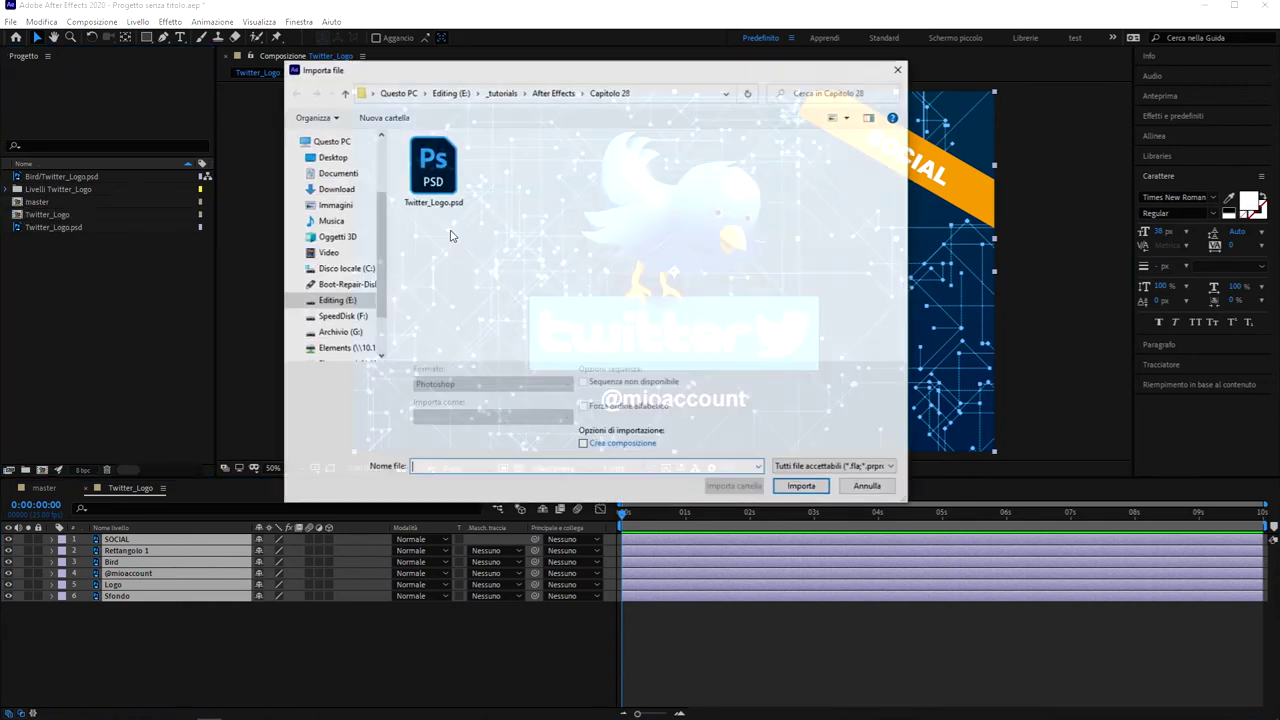
{"action": "double_click", "coordinate": [439, 170]}
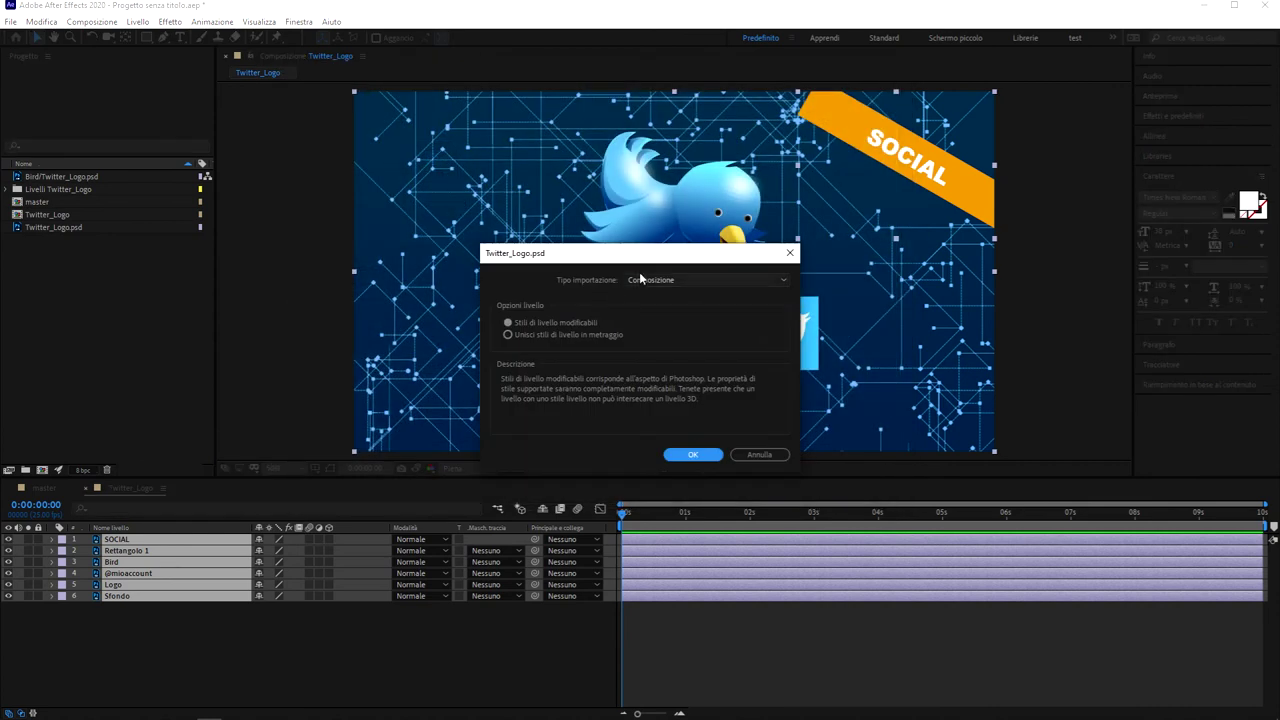
{"action": "left_click_drag", "start_coordinate": [676, 257], "coordinate": [781, 174]}
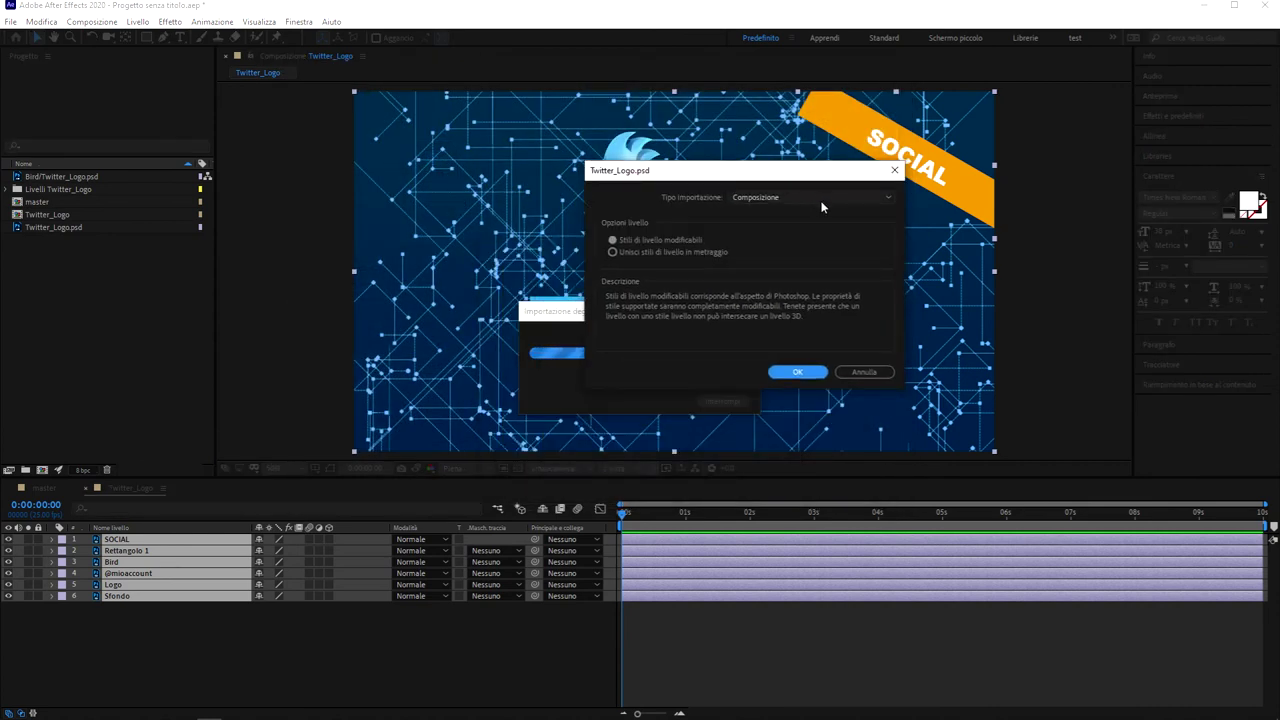
{"action": "left_click", "coordinate": [813, 196]}
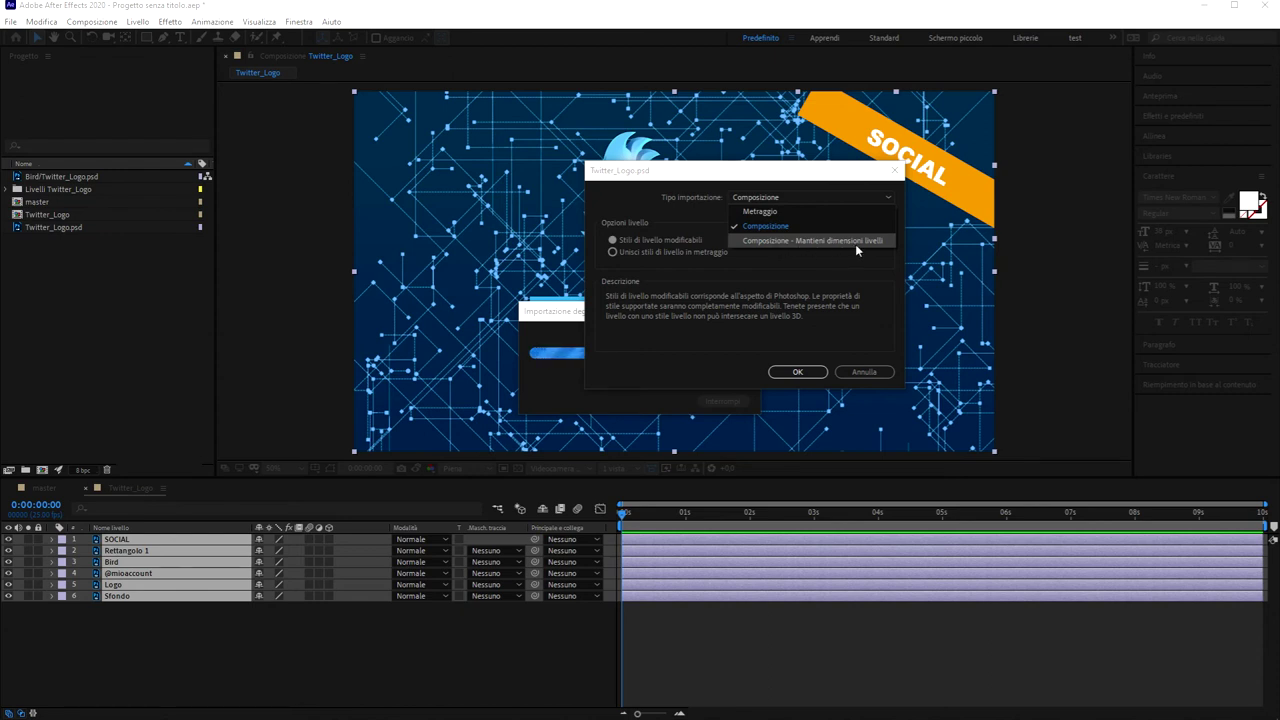
{"action": "left_click", "coordinate": [862, 375]}
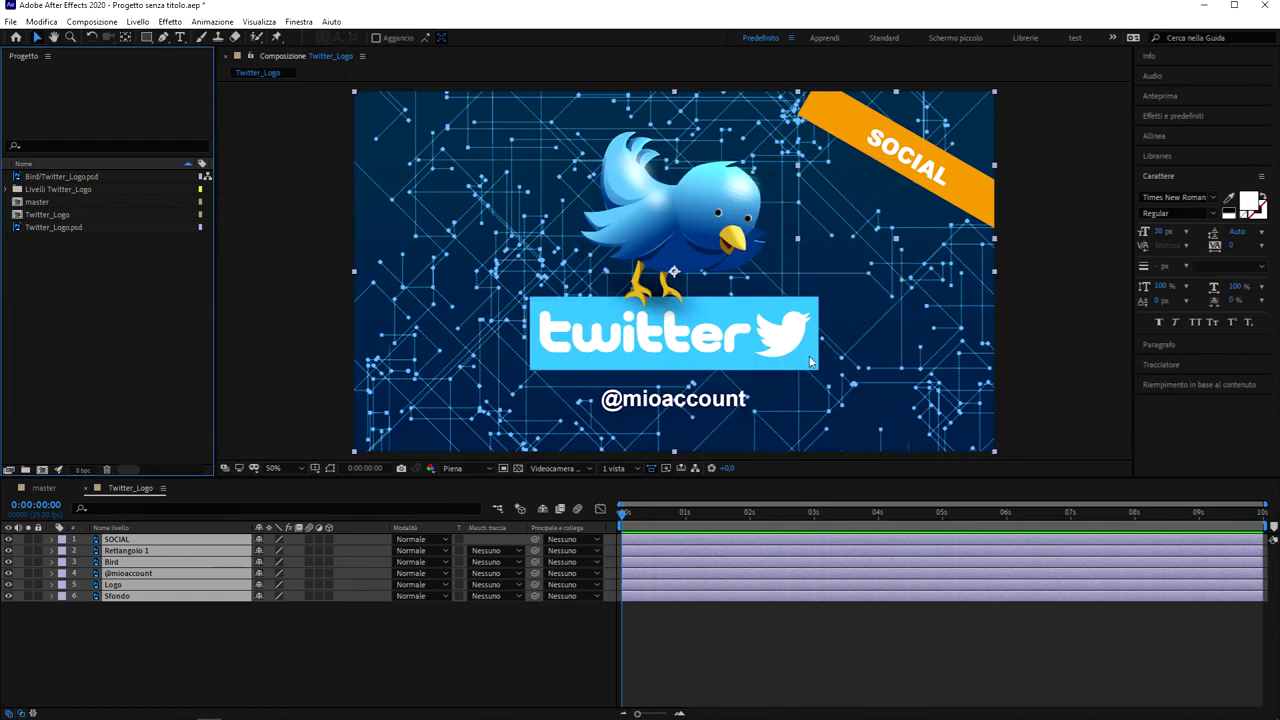
{"action": "mouse_move", "coordinate": [210, 716]}
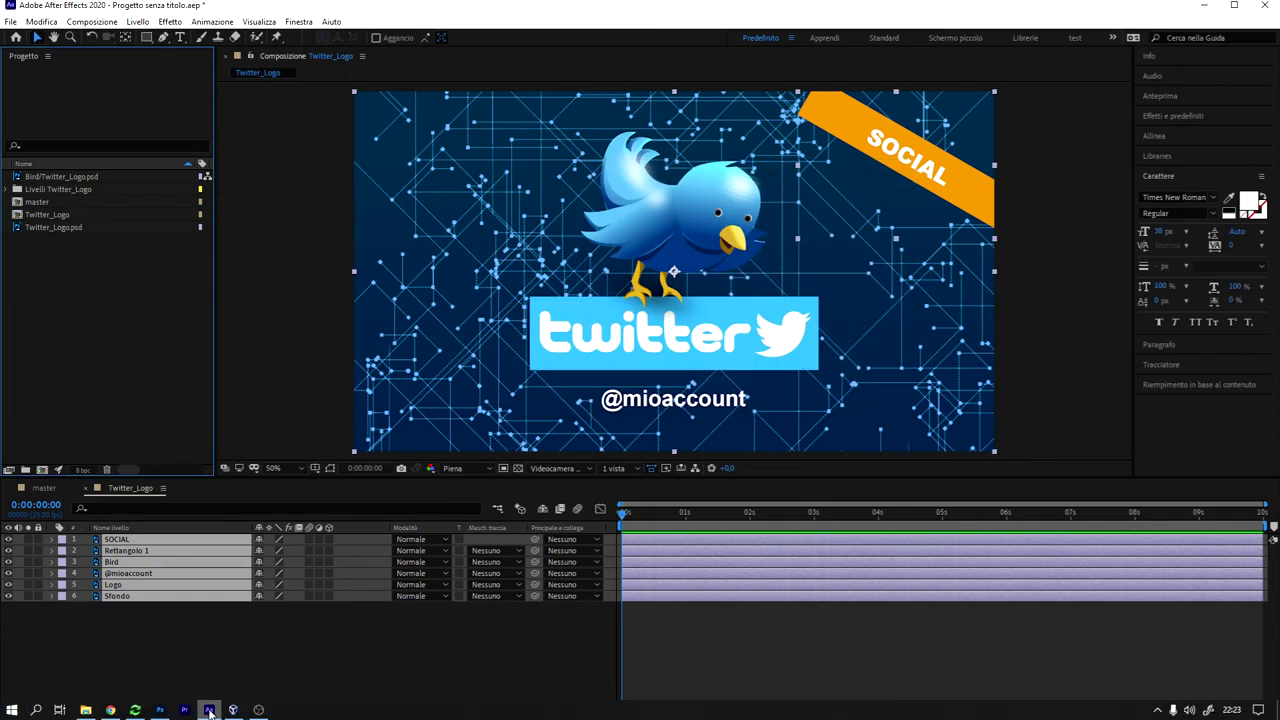
- In Photoshop, select the Sfondo layer and nudge its background image slightly upward
{"action": "left_click", "coordinate": [160, 710]}
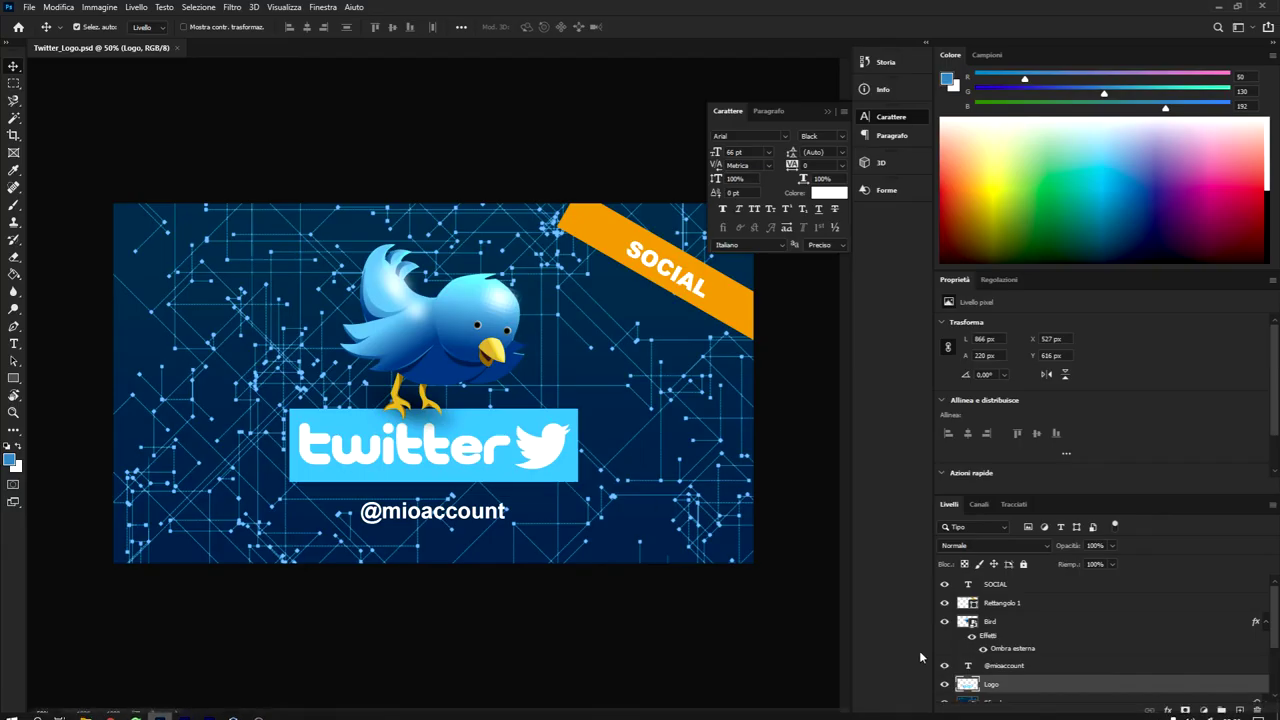
{"action": "scroll", "coordinate": [1000, 650], "scroll_direction": "down", "scroll_amount": 2}
{"action": "left_click", "coordinate": [1000, 615]}
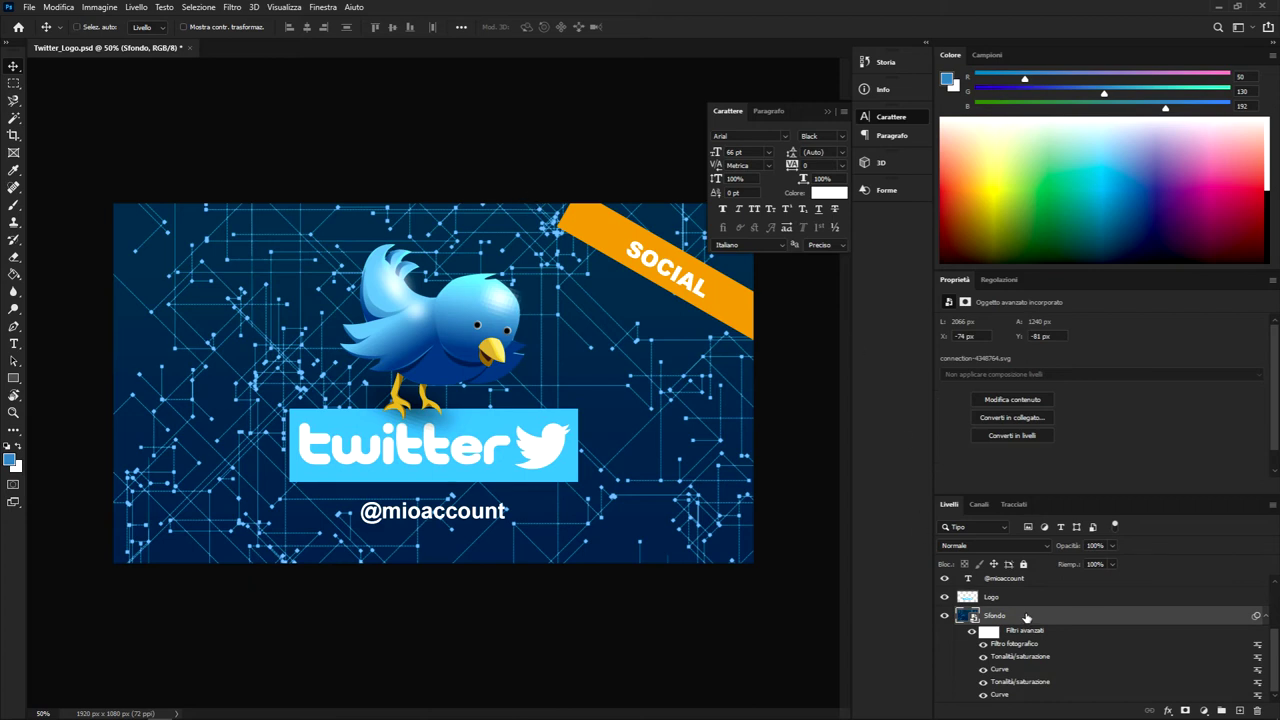
{"action": "double_click", "coordinate": [1025, 618]}
{"action": "left_click", "coordinate": [655, 290]}
{"action": "left_click", "coordinate": [1012, 613], "text": "ctrl"}
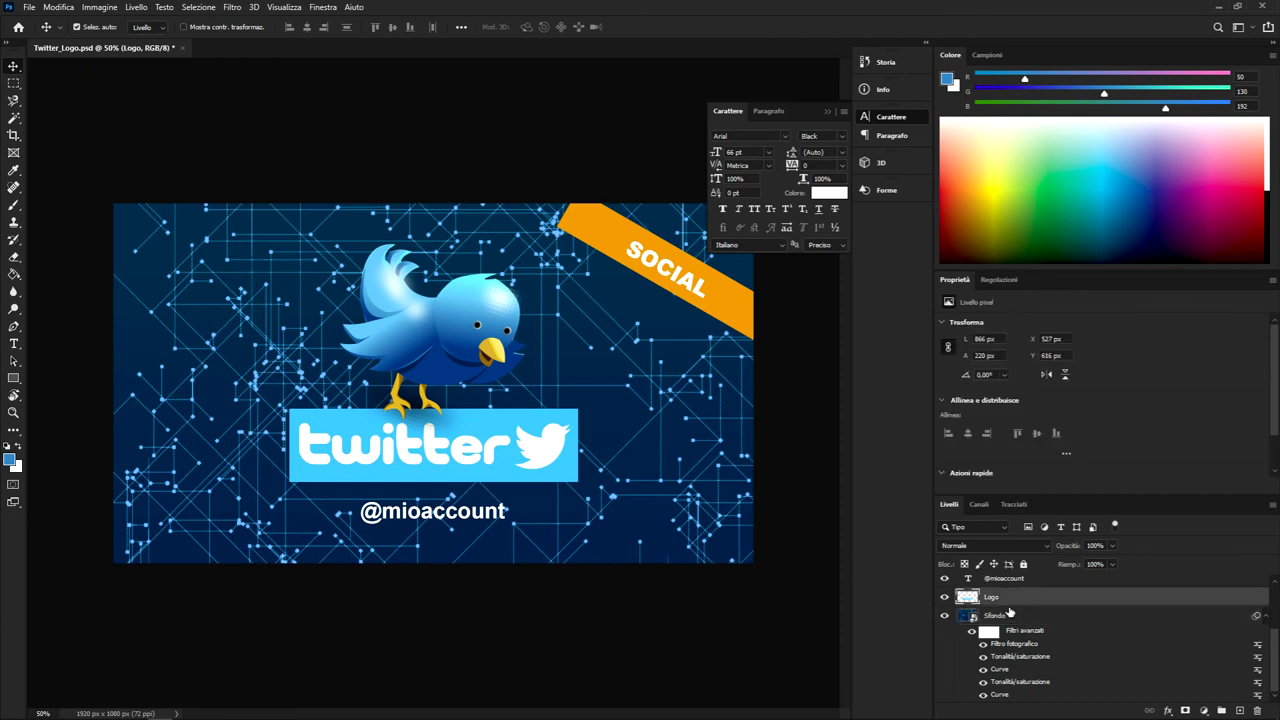
{"action": "left_click", "coordinate": [1011, 616]}
{"action": "mouse_move", "coordinate": [677, 397]}
{"action": "left_mouse_down"}
{"action": "mouse_move", "coordinate": [676, 421]}
{"action": "mouse_move", "coordinate": [669, 398]}
{"action": "mouse_move", "coordinate": [685, 393]}
{"action": "mouse_move", "coordinate": [670, 400]}
{"action": "left_mouse_up"}
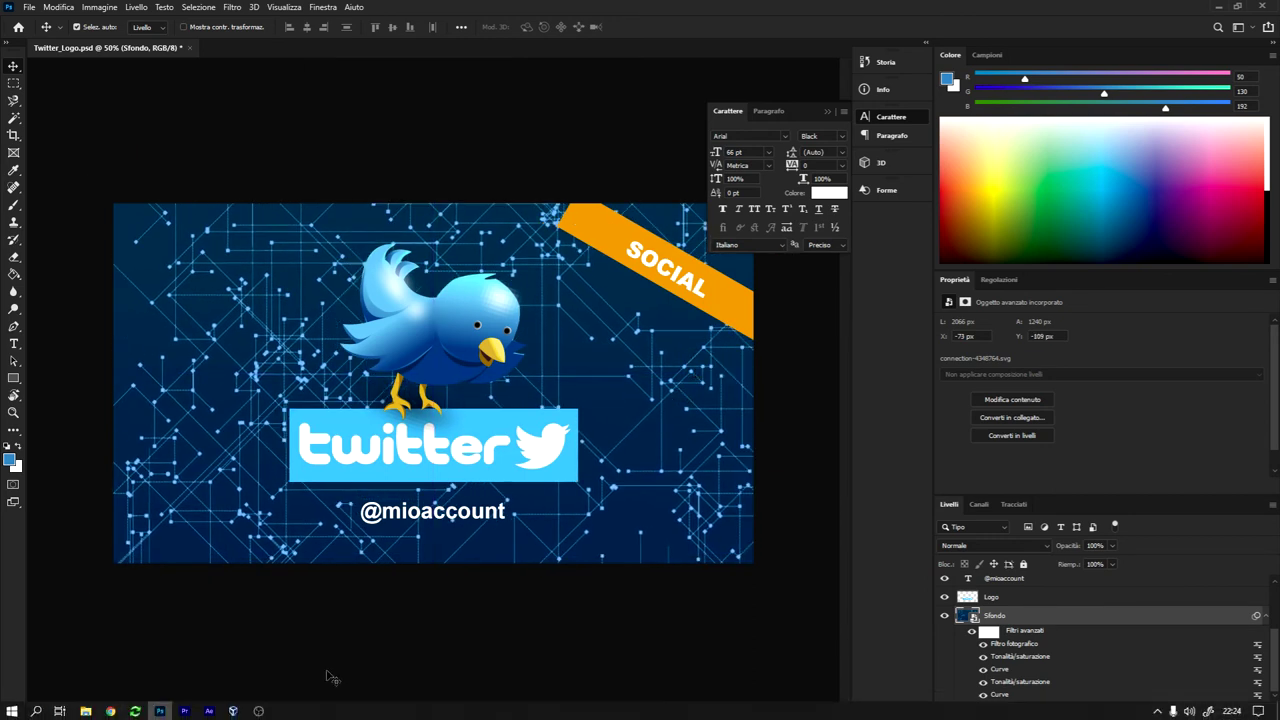
{"action": "left_click", "coordinate": [158, 710]}
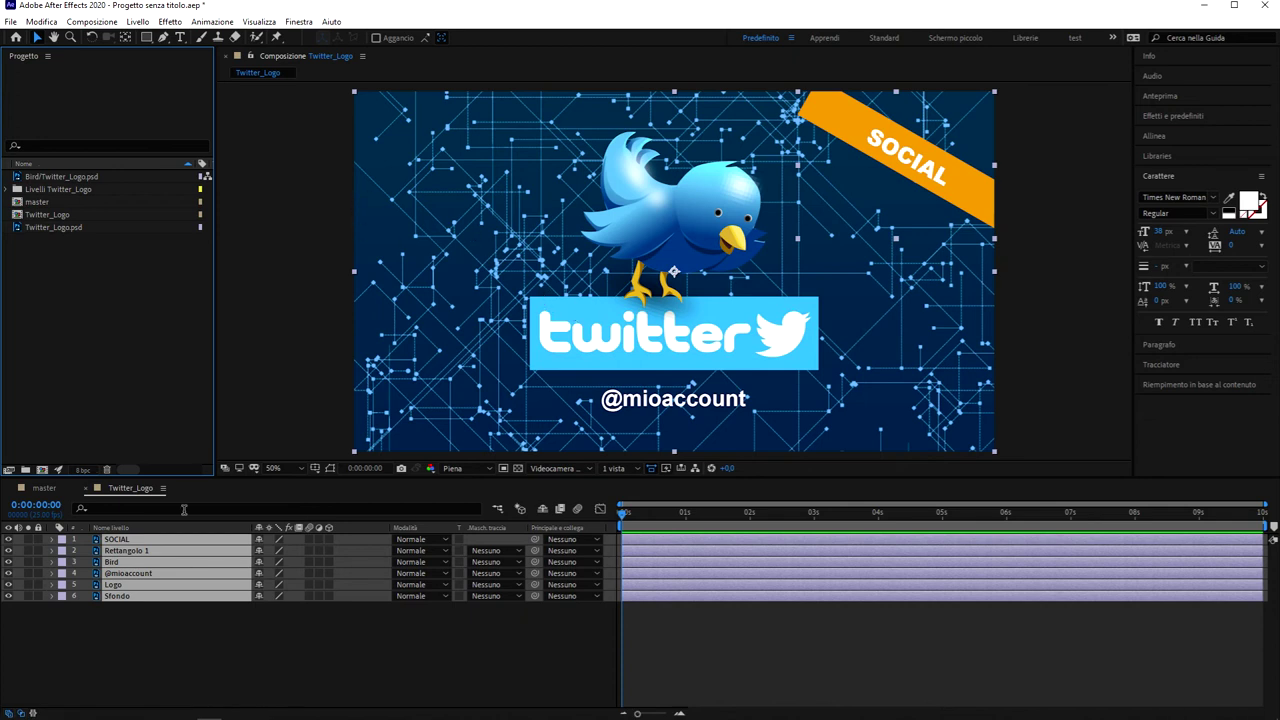
{"action": "left_click", "coordinate": [124, 626]}
{"action": "left_click", "coordinate": [116, 602]}
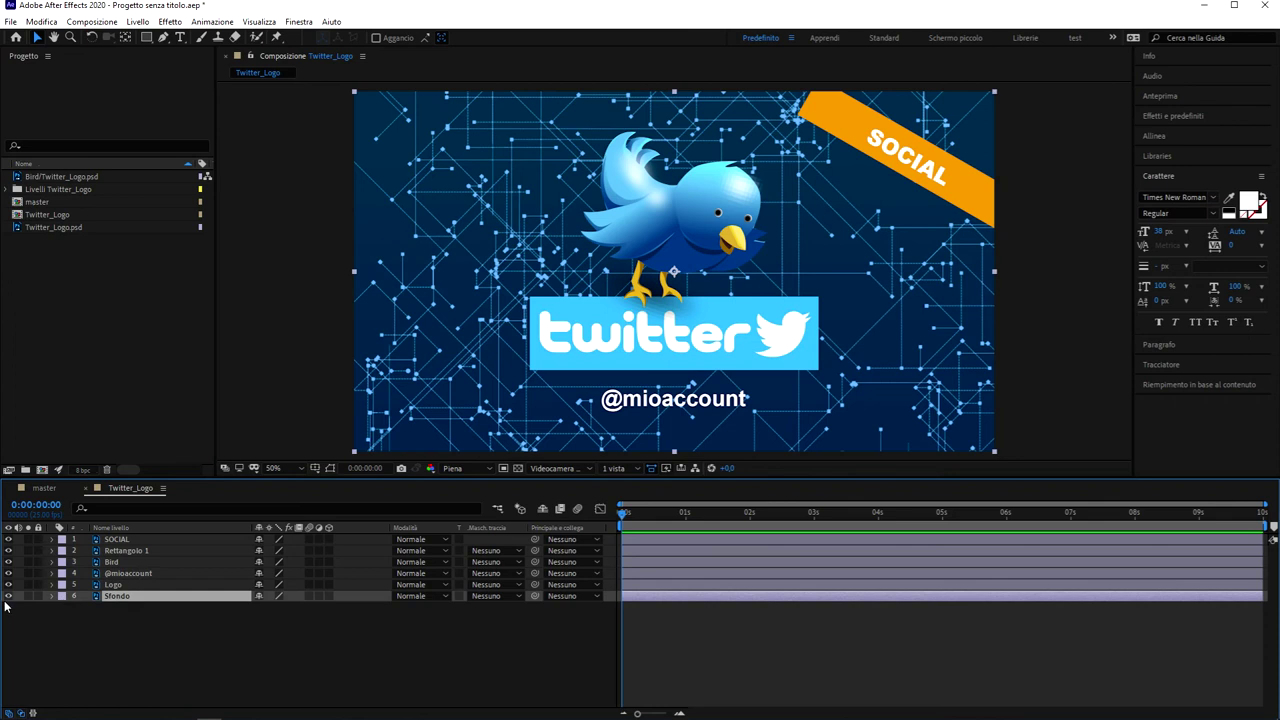
{"action": "left_click", "coordinate": [7, 605]}
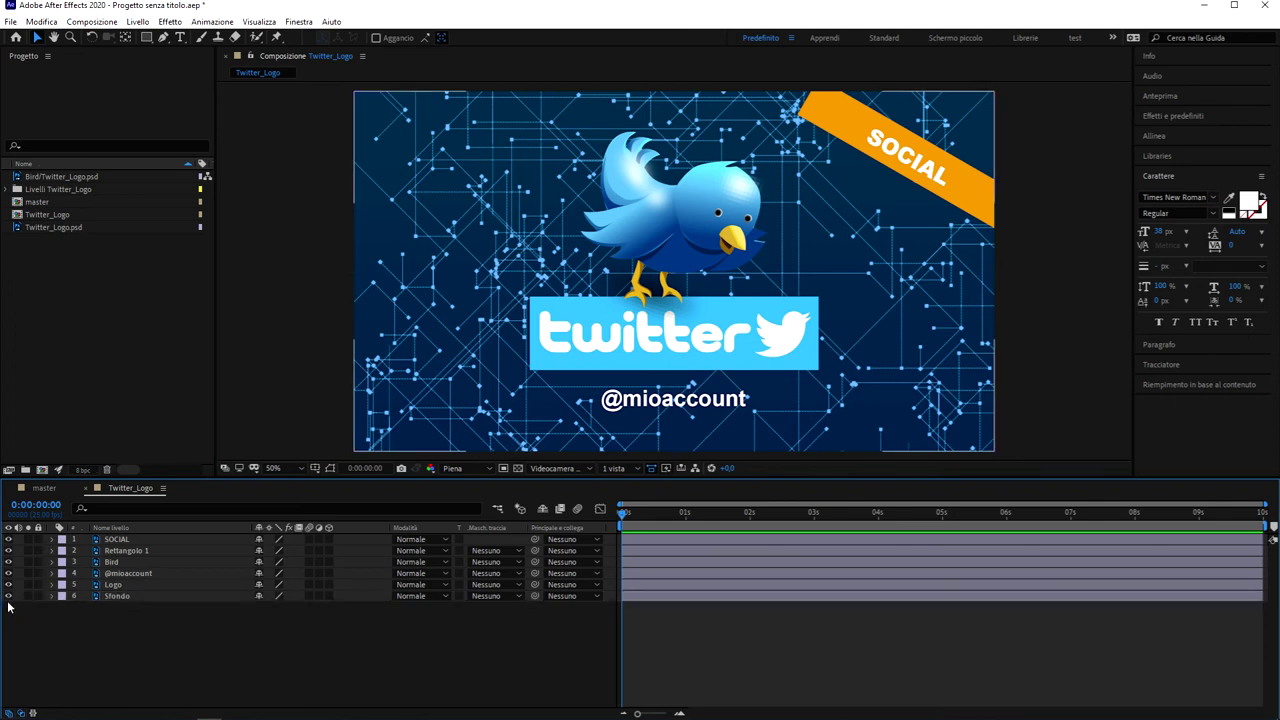
{"action": "left_click", "coordinate": [114, 600]}
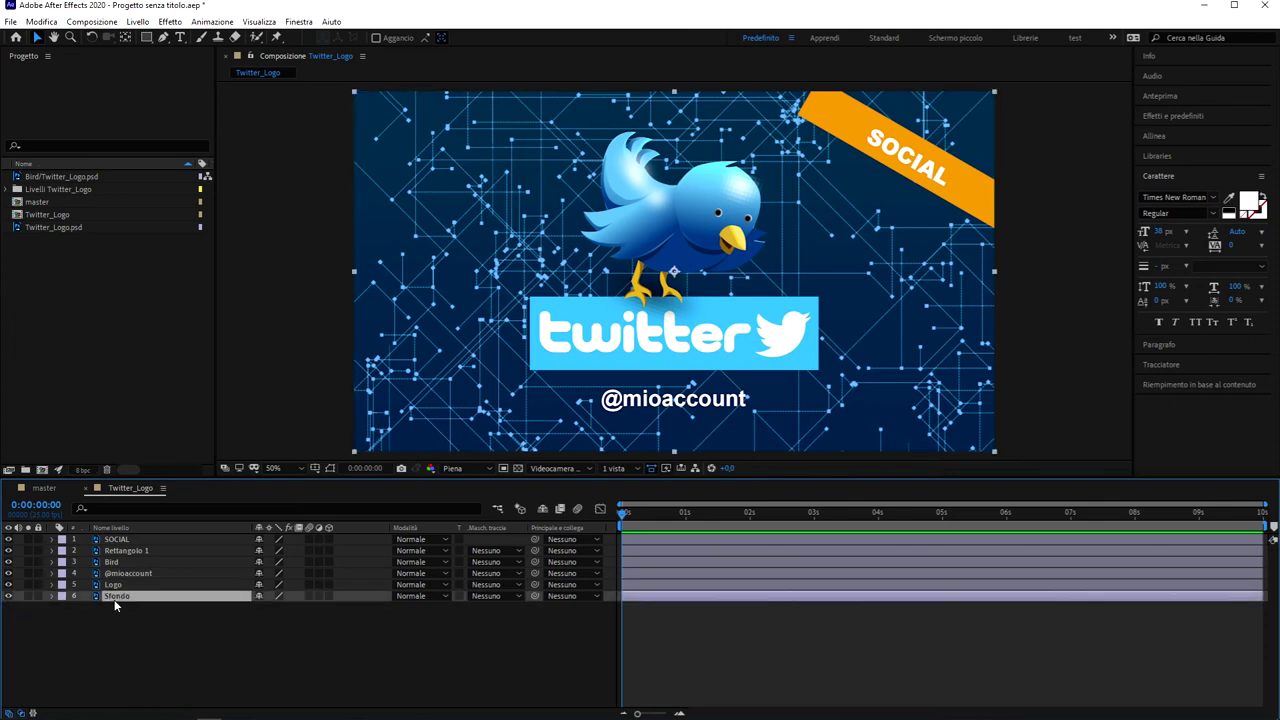
{"action": "left_click", "coordinate": [5, 600]}
{"action": "left_click", "coordinate": [7, 597]}
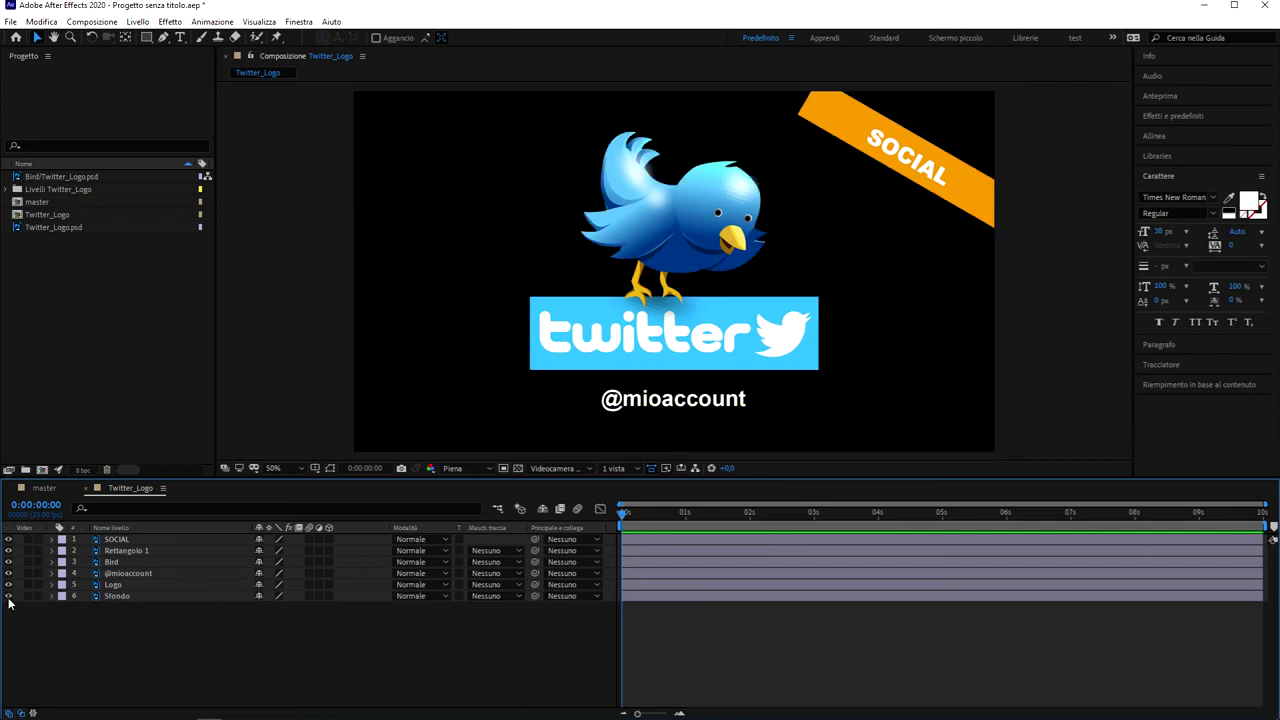
{"action": "left_click", "coordinate": [8, 597]}
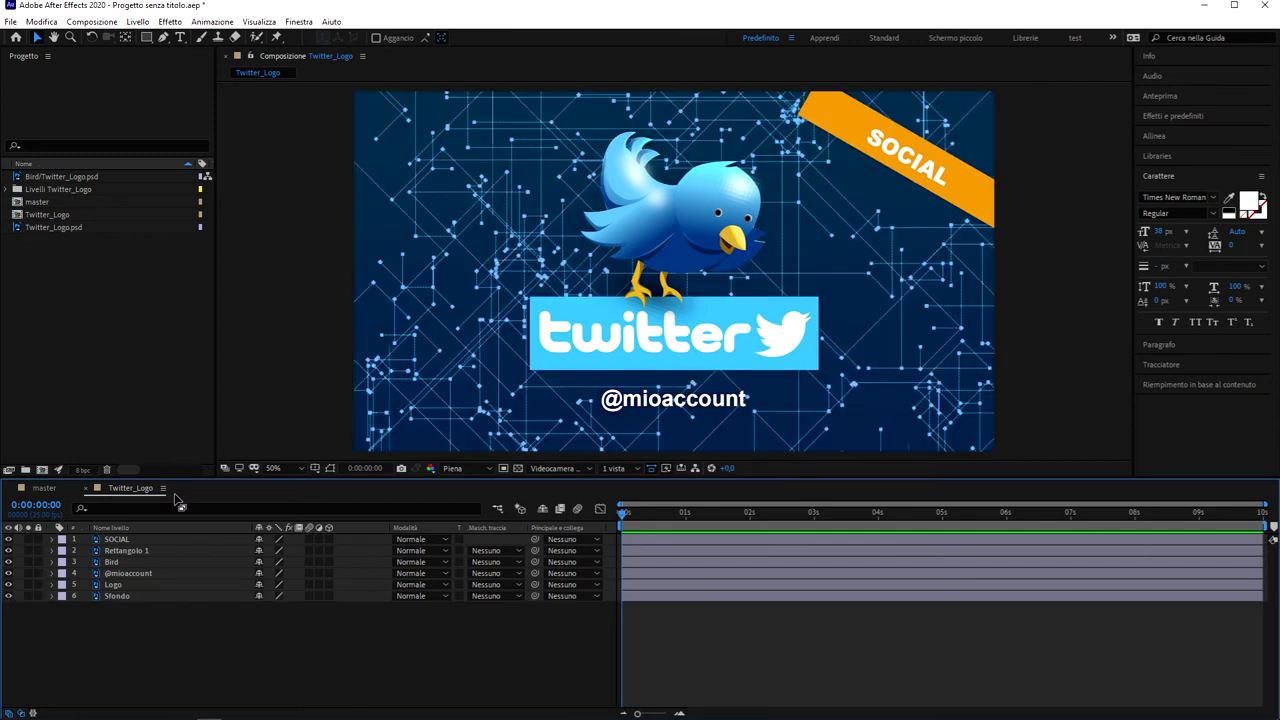
{"action": "left_click", "coordinate": [123, 597]}
{"action": "key", "text": "comma"}
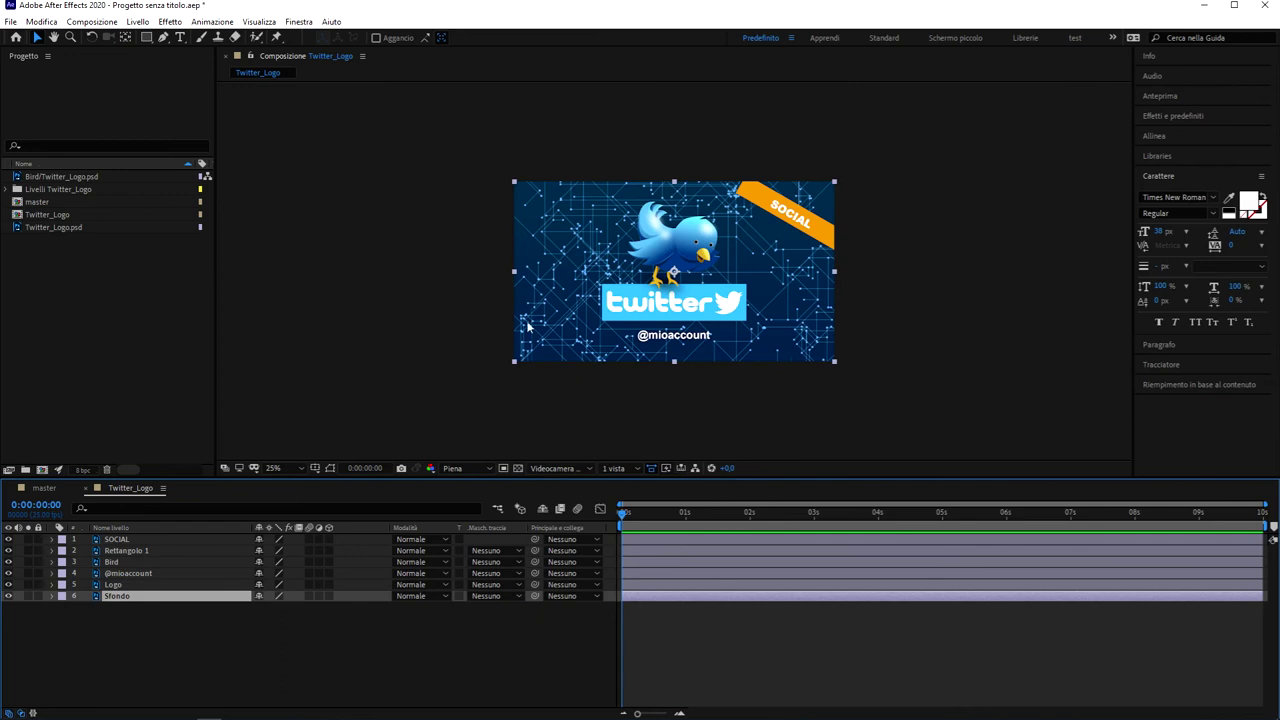
- Import Twitter_Logo.psd as Composizione - Mantieni dimensioni livelli and open Twitter_Logo 2
{"action": "double_click", "coordinate": [95, 288]}
{"action": "double_click", "coordinate": [445, 157]}
{"action": "left_click", "coordinate": [795, 197]}
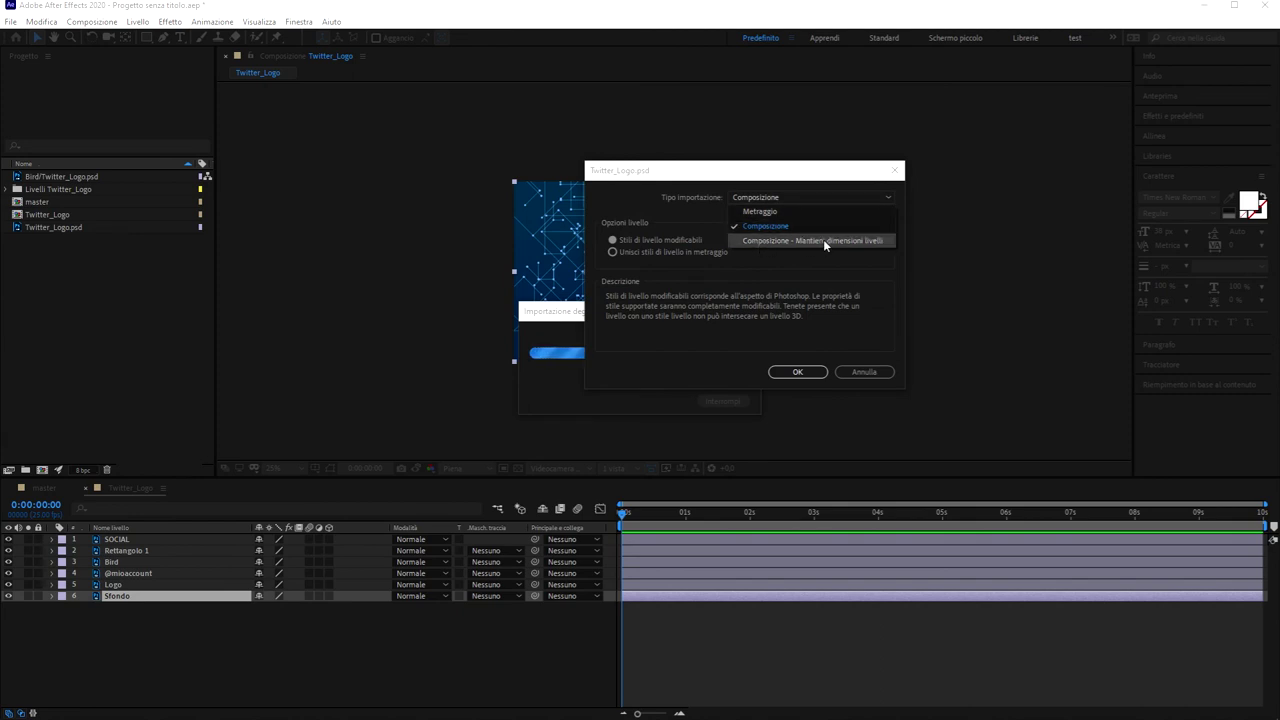
{"action": "left_click", "coordinate": [823, 240]}
{"action": "left_click", "coordinate": [797, 372]}
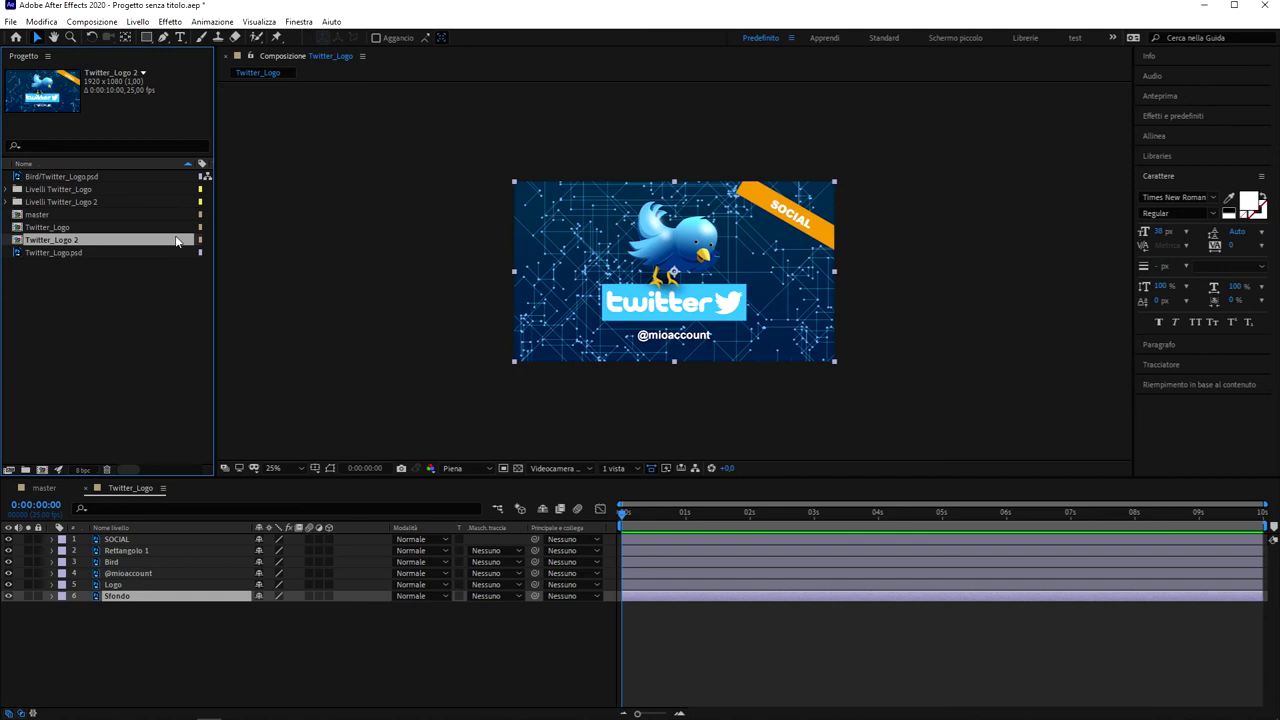
{"action": "double_click", "coordinate": [22, 243]}
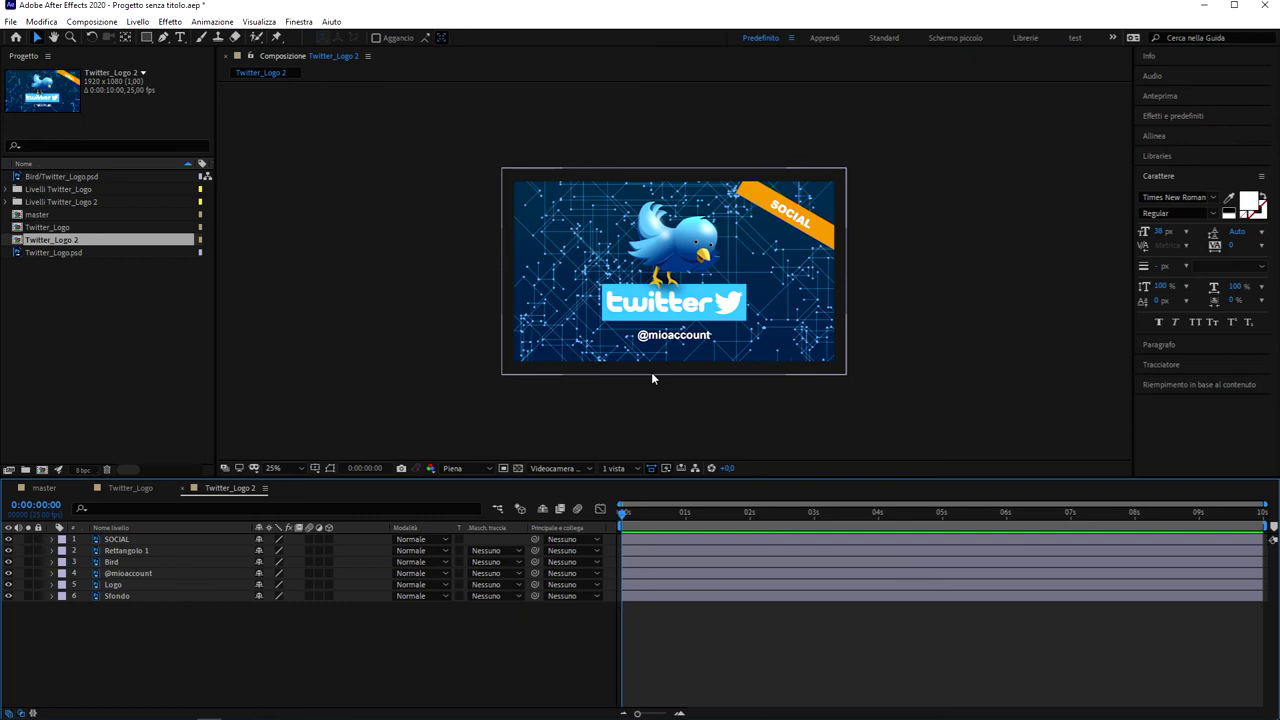
{"action": "scroll", "coordinate": [669, 332], "scroll_direction": "up", "scroll_amount": 4}
{"action": "left_click", "coordinate": [800, 266]}
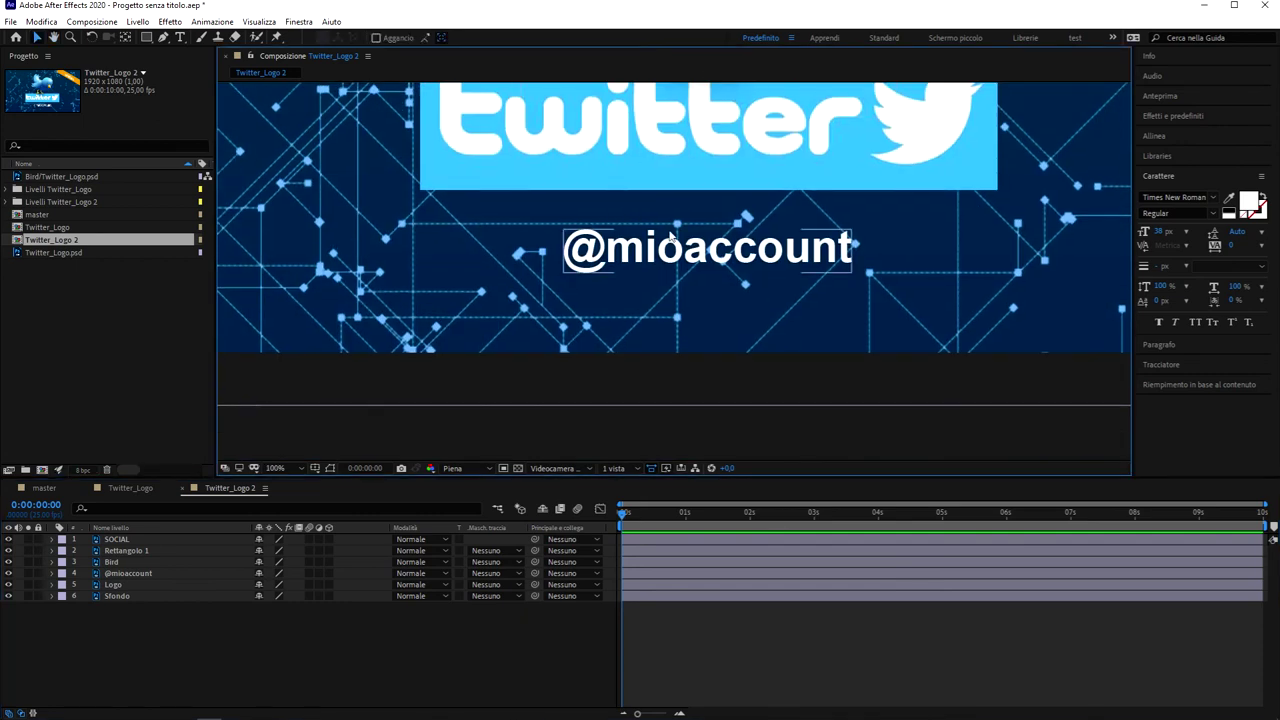
{"action": "left_click", "coordinate": [106, 658]}
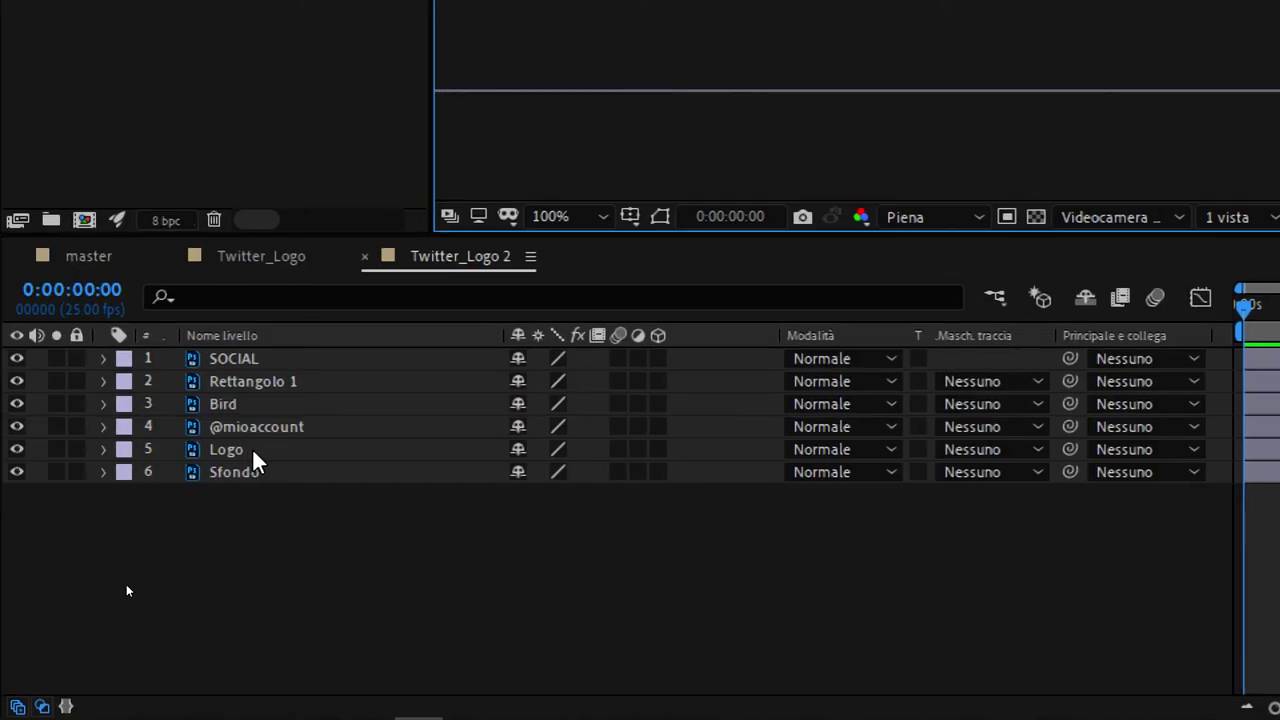
{"action": "left_click", "coordinate": [268, 430]}
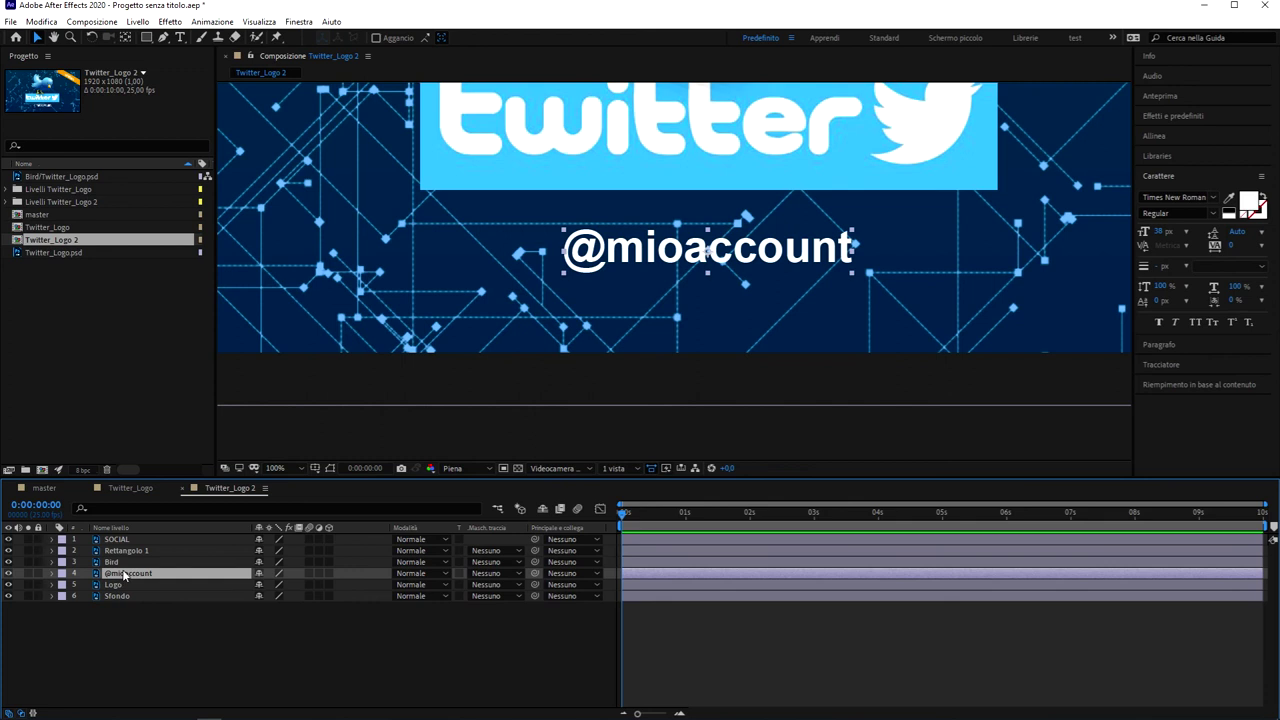
{"action": "right_click", "coordinate": [117, 577]}
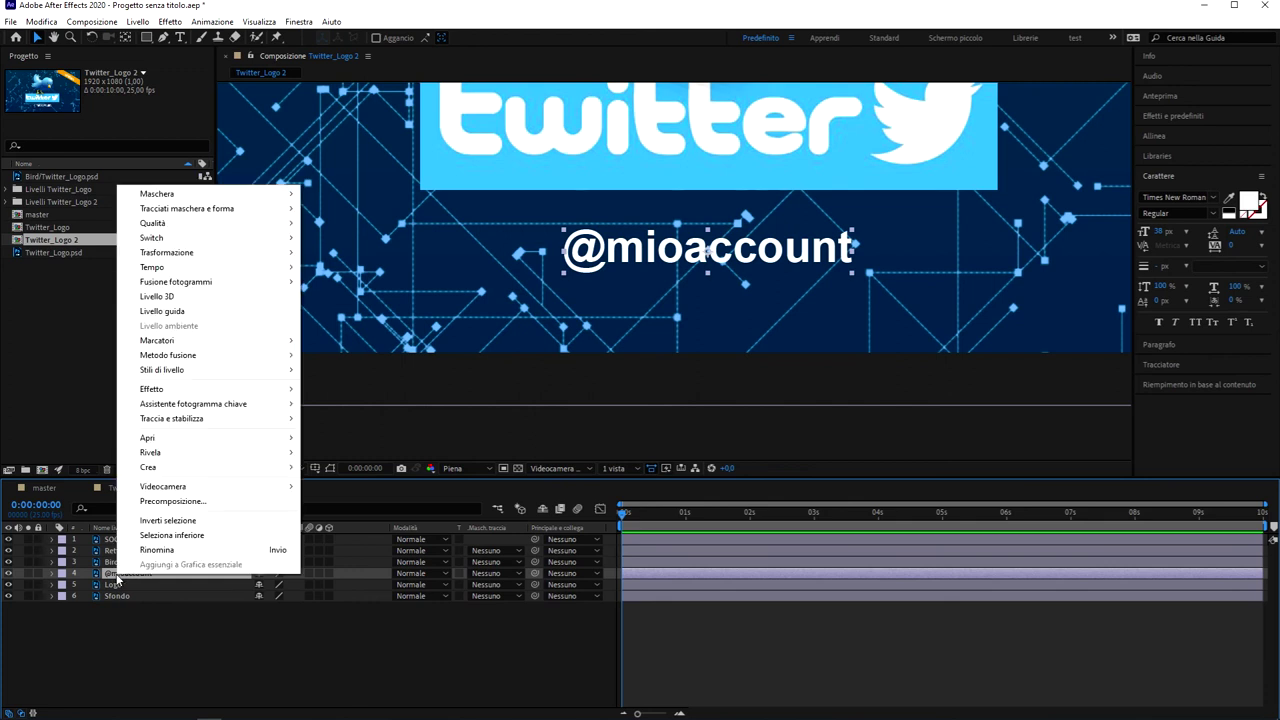
{"action": "mouse_move", "coordinate": [215, 476]}
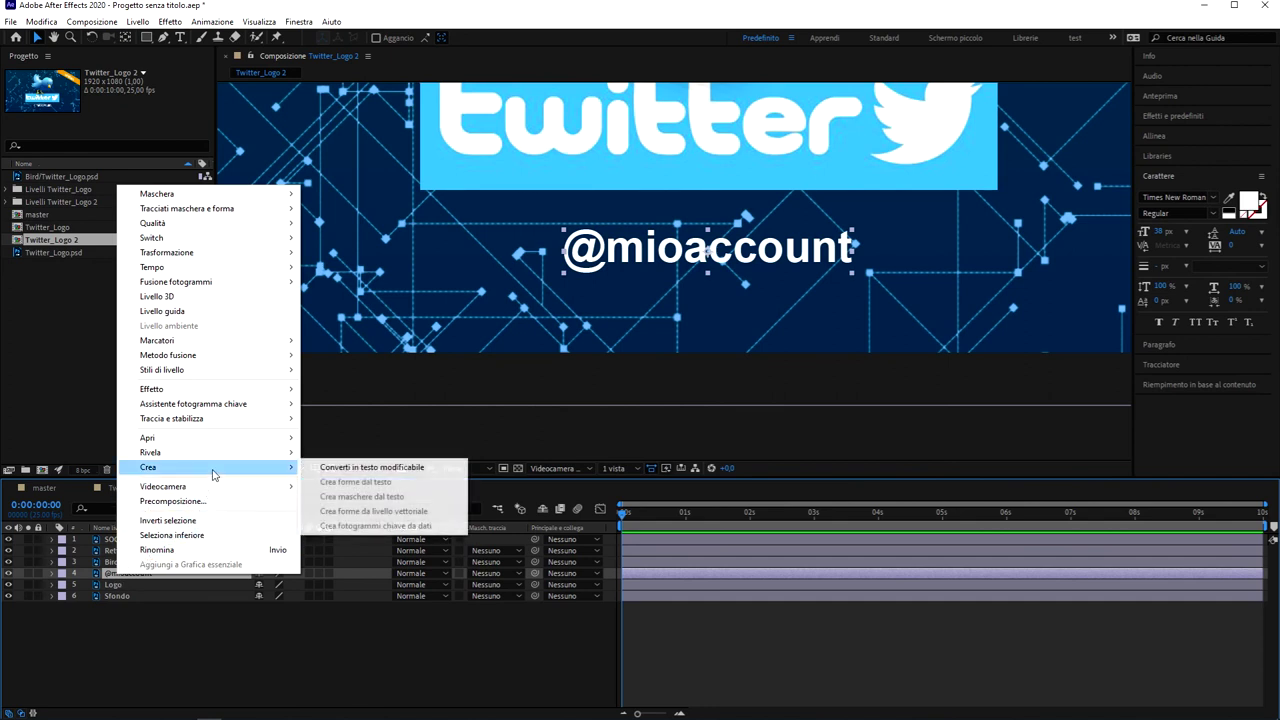
{"action": "left_click", "coordinate": [428, 471]}
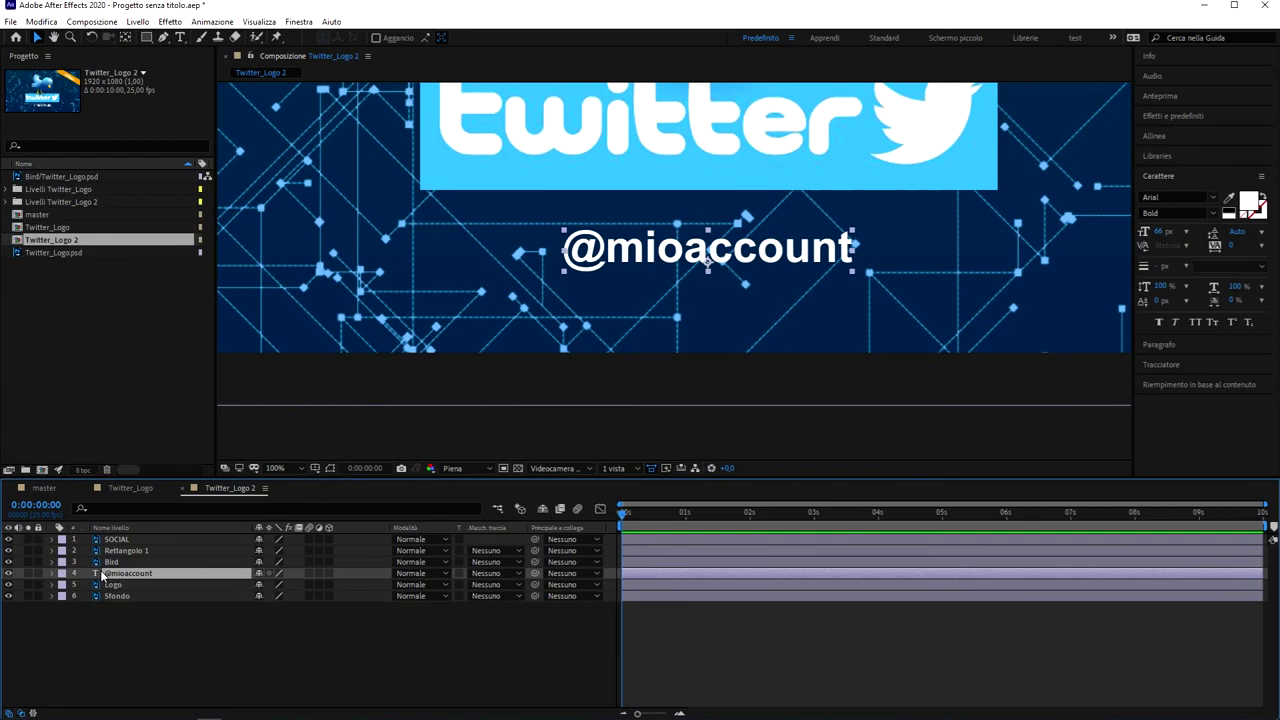
{"action": "double_click", "coordinate": [100, 575]}
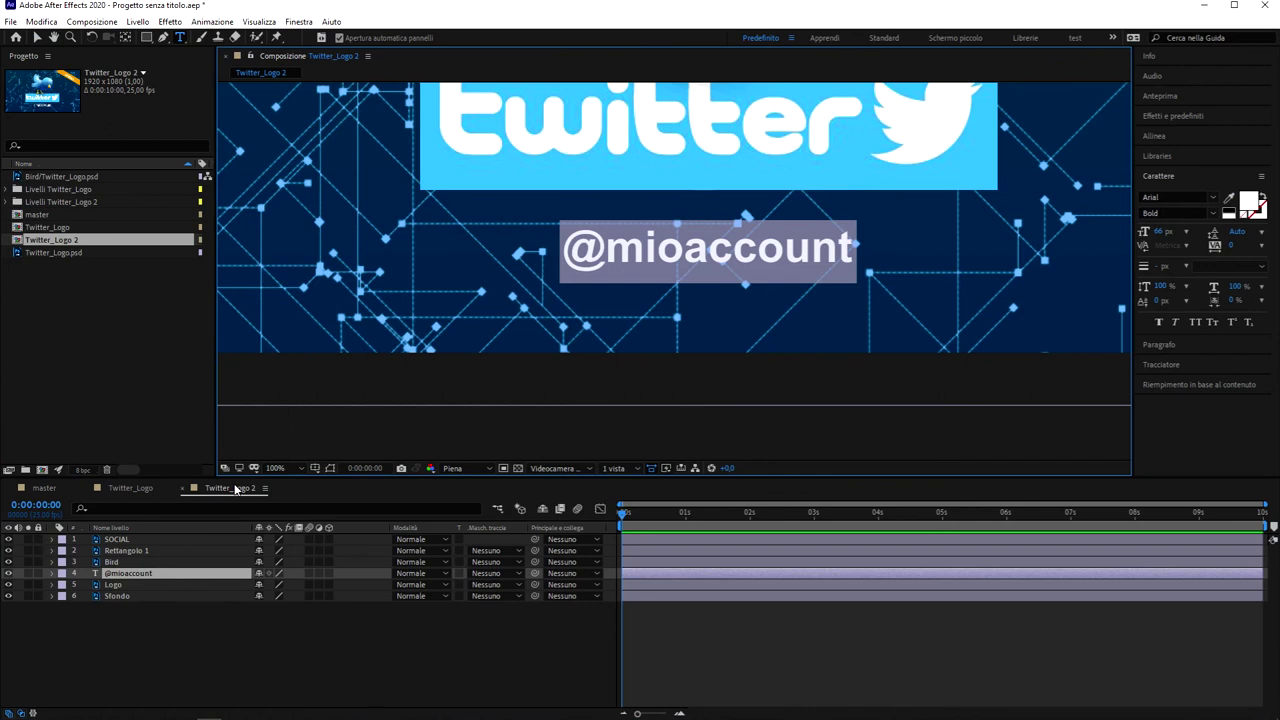
{"action": "type", "text": "@fabioambro"}
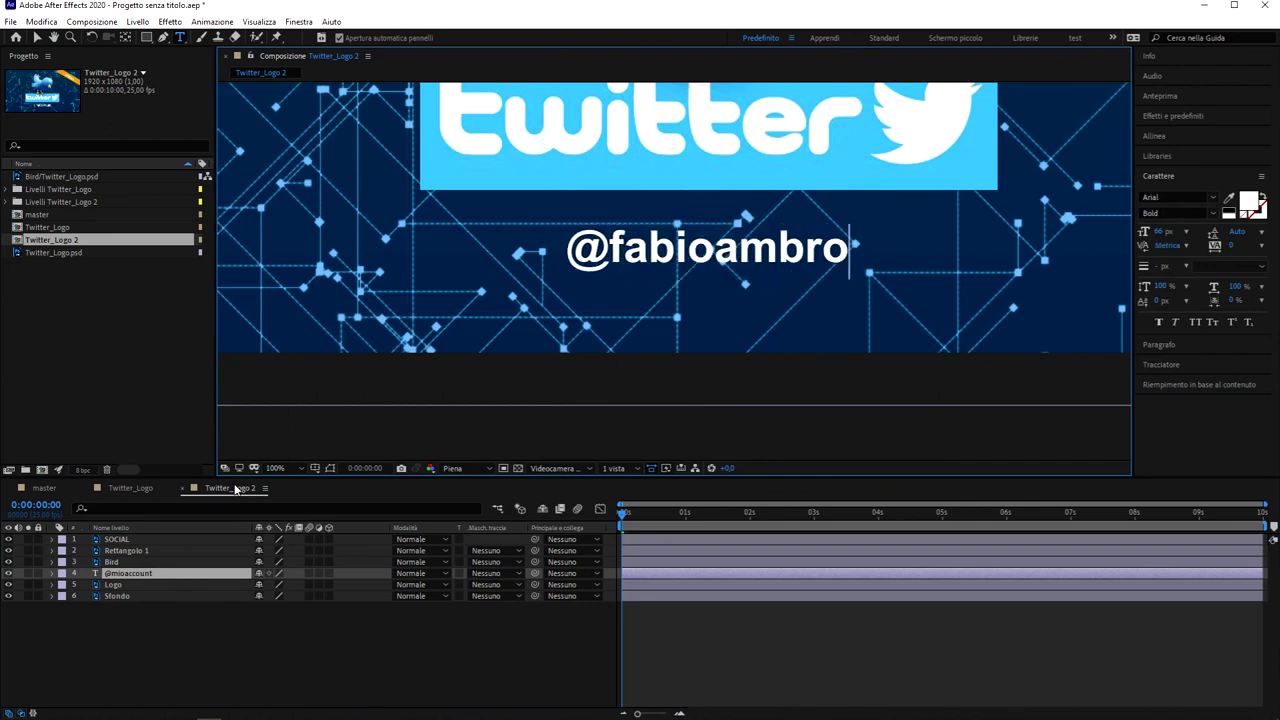
{"action": "type", "text": "si"}
{"action": "left_click", "coordinate": [270, 621]}
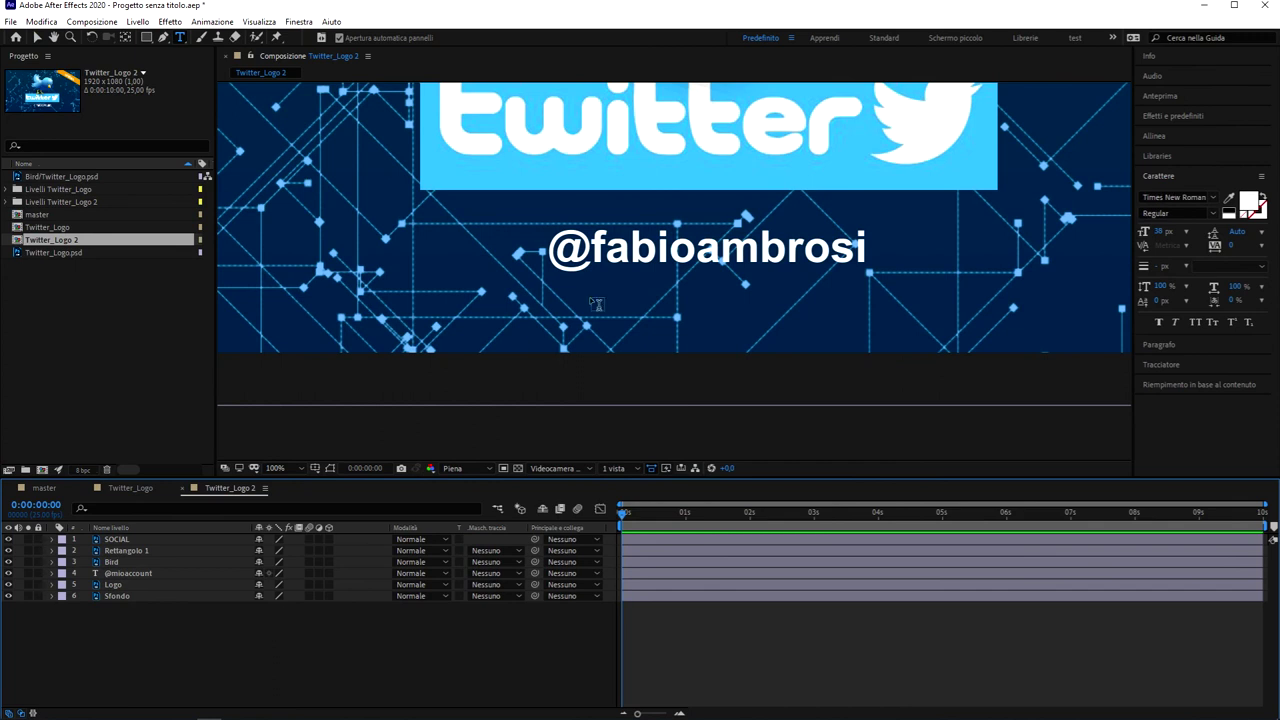
- Zoom the composition out to 50% to view the whole logo
{"action": "key", "text": "comma"}
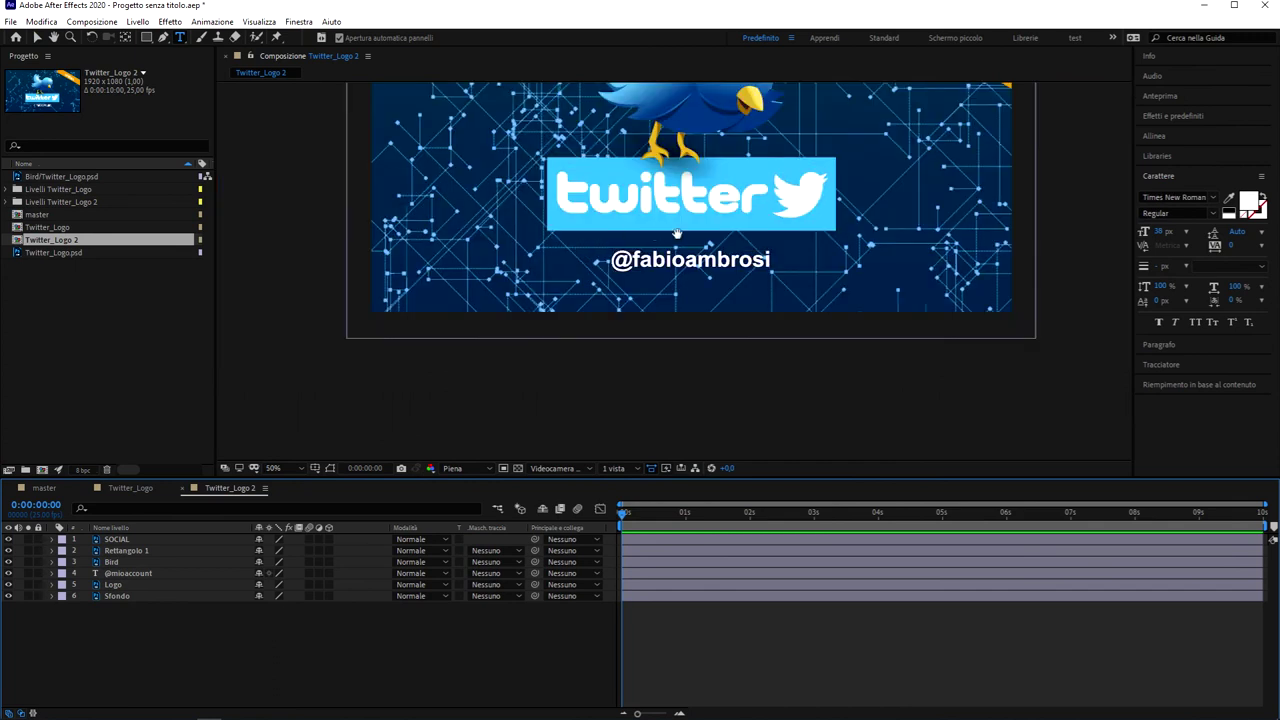
{"action": "key", "text": "h"}
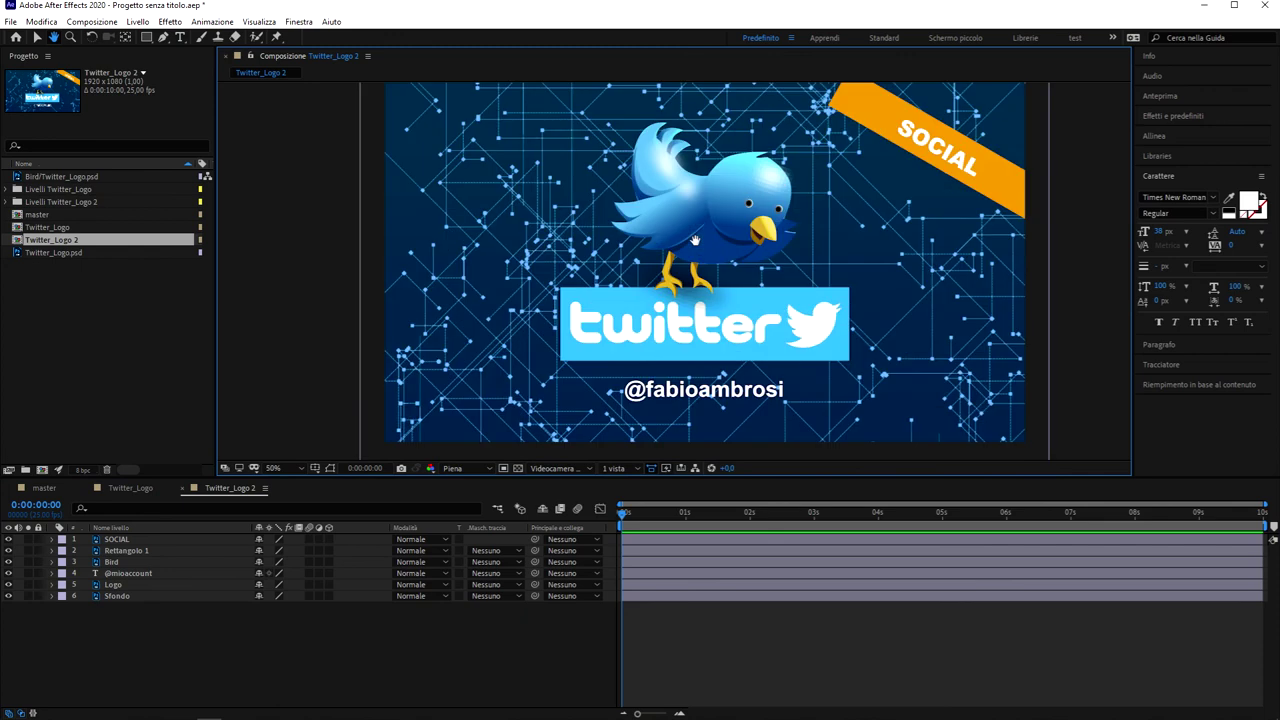
{"action": "key", "text": "ctrl+t"}
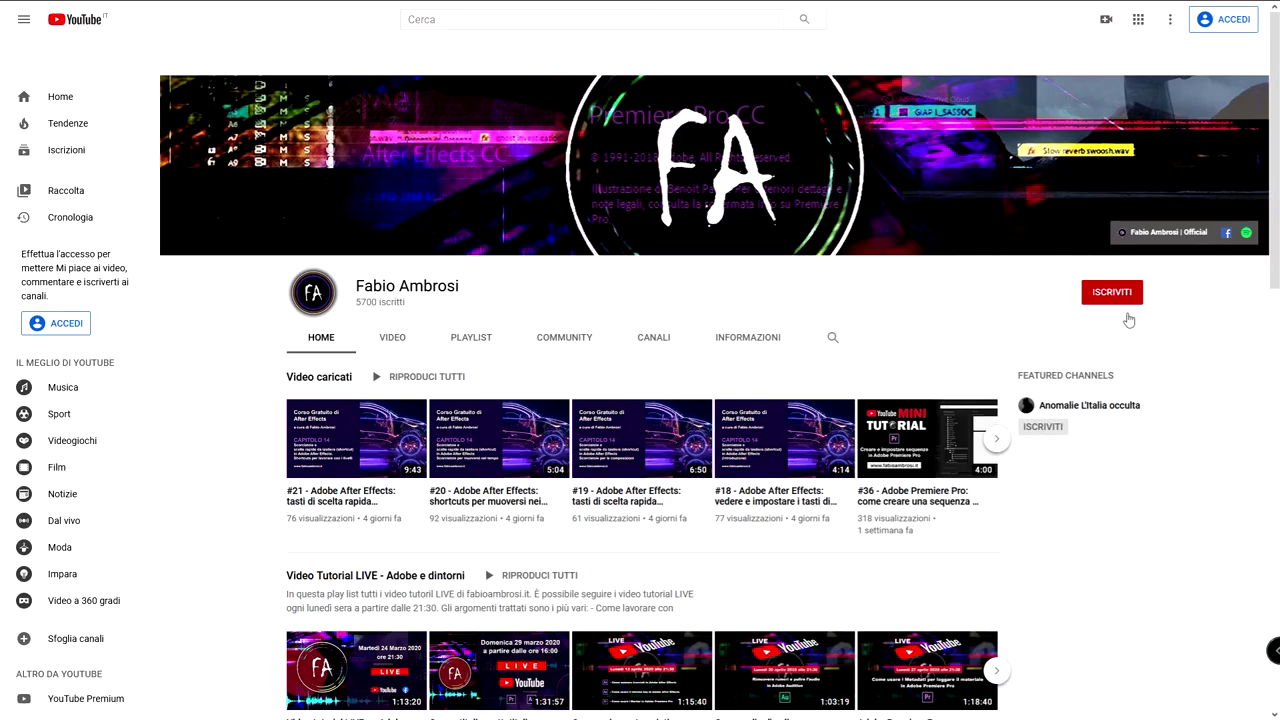
- Scroll the channel home page and open the 'Corso gratuito di After Effects' playlist
{"action": "middle_click", "coordinate": [1095, 482]}
{"action": "scroll", "coordinate": [1100, 531], "scroll_direction": "down", "scroll_amount": 7}
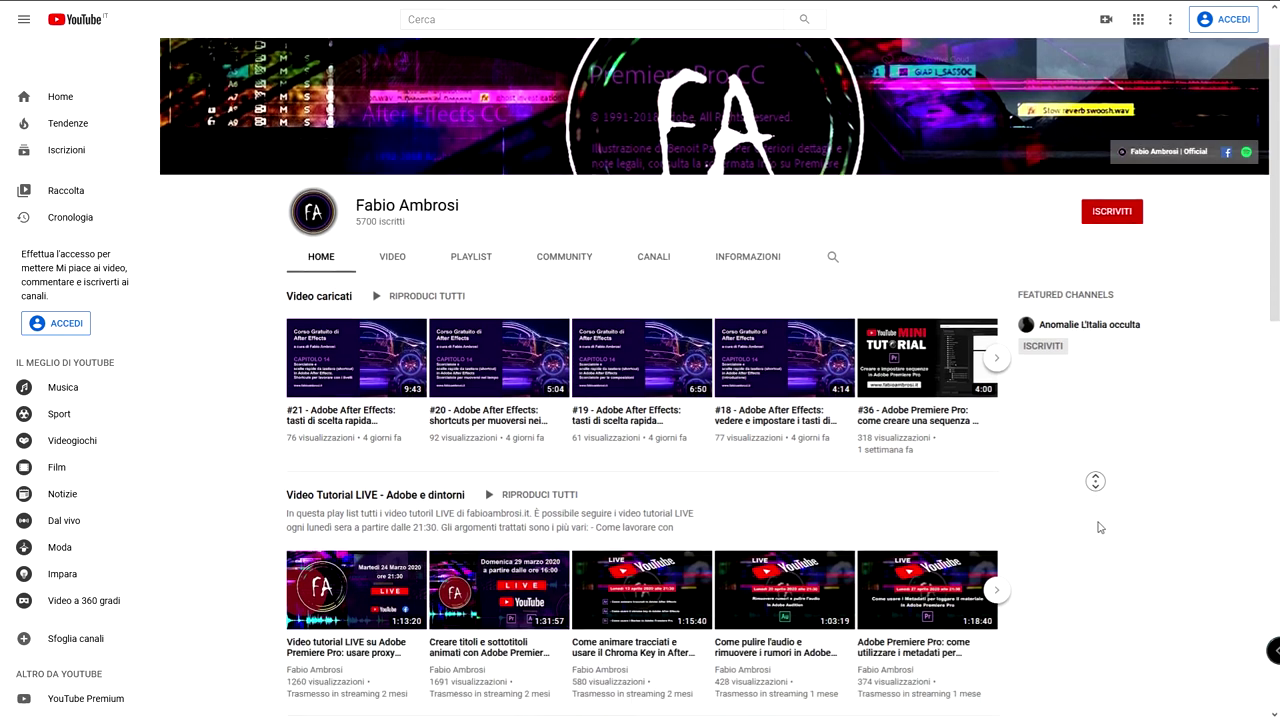
{"action": "scroll", "coordinate": [1098, 531], "scroll_direction": "down", "scroll_amount": 2}
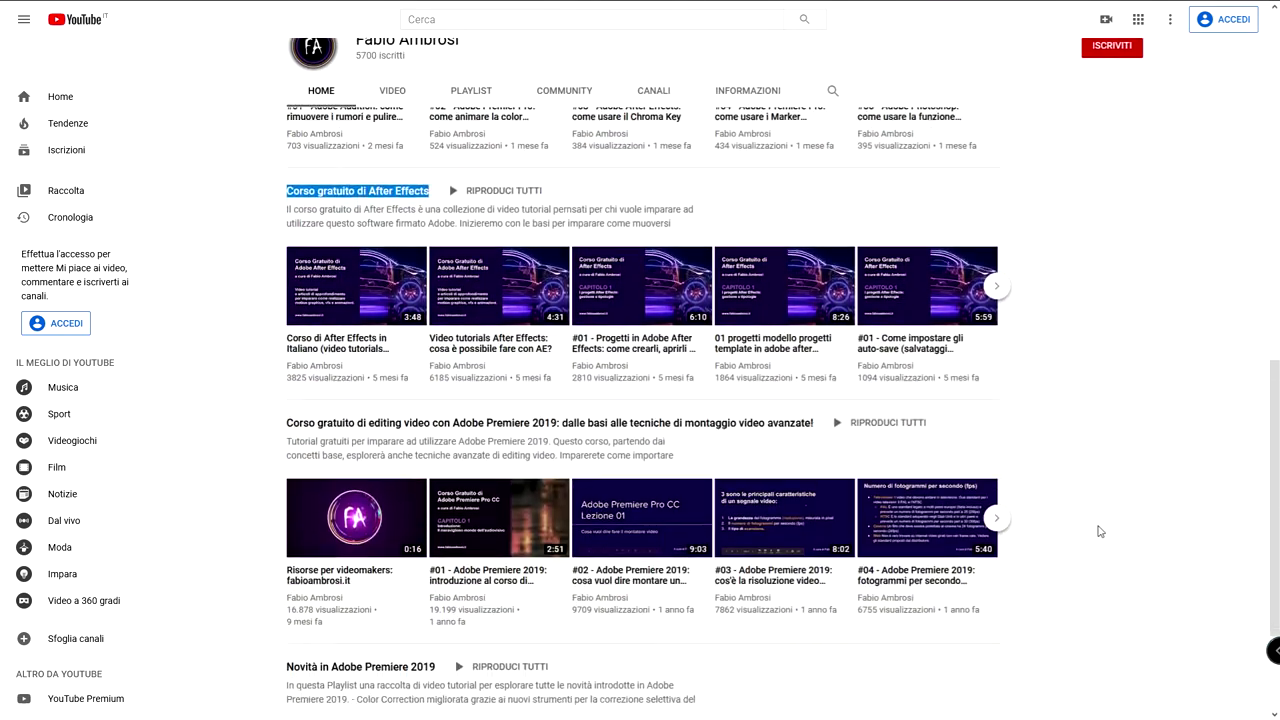
{"action": "left_click", "coordinate": [352, 191]}
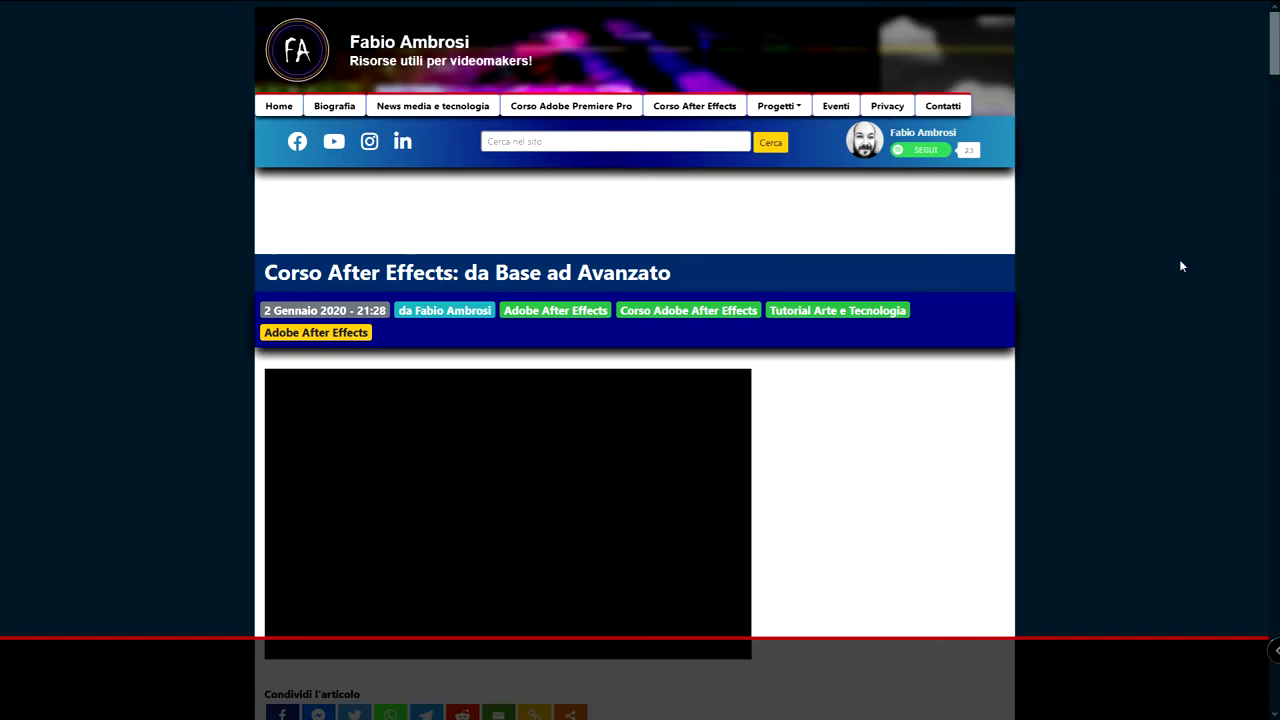
- Scroll the 'Corso After Effects: da Base ad Avanzato' article down to its 26-lesson modulo Base list
{"action": "scroll", "coordinate": [1180, 266], "scroll_direction": "down", "scroll_amount": 2}
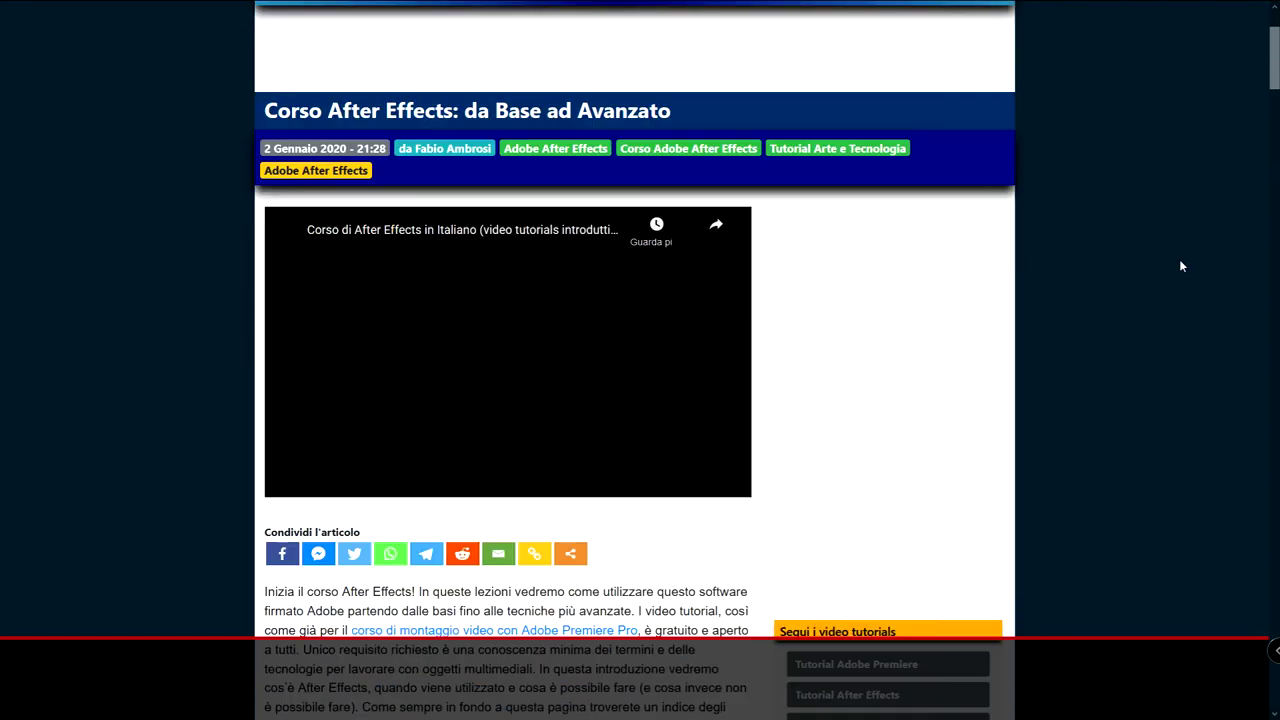
{"action": "scroll", "coordinate": [1180, 266], "scroll_direction": "down", "scroll_amount": 4}
{"action": "scroll", "coordinate": [1180, 266], "scroll_direction": "down", "scroll_amount": 5}
{"action": "scroll", "coordinate": [1180, 266], "scroll_direction": "down", "scroll_amount": 5}
{"action": "scroll", "coordinate": [1180, 260], "scroll_direction": "down", "scroll_amount": 5}
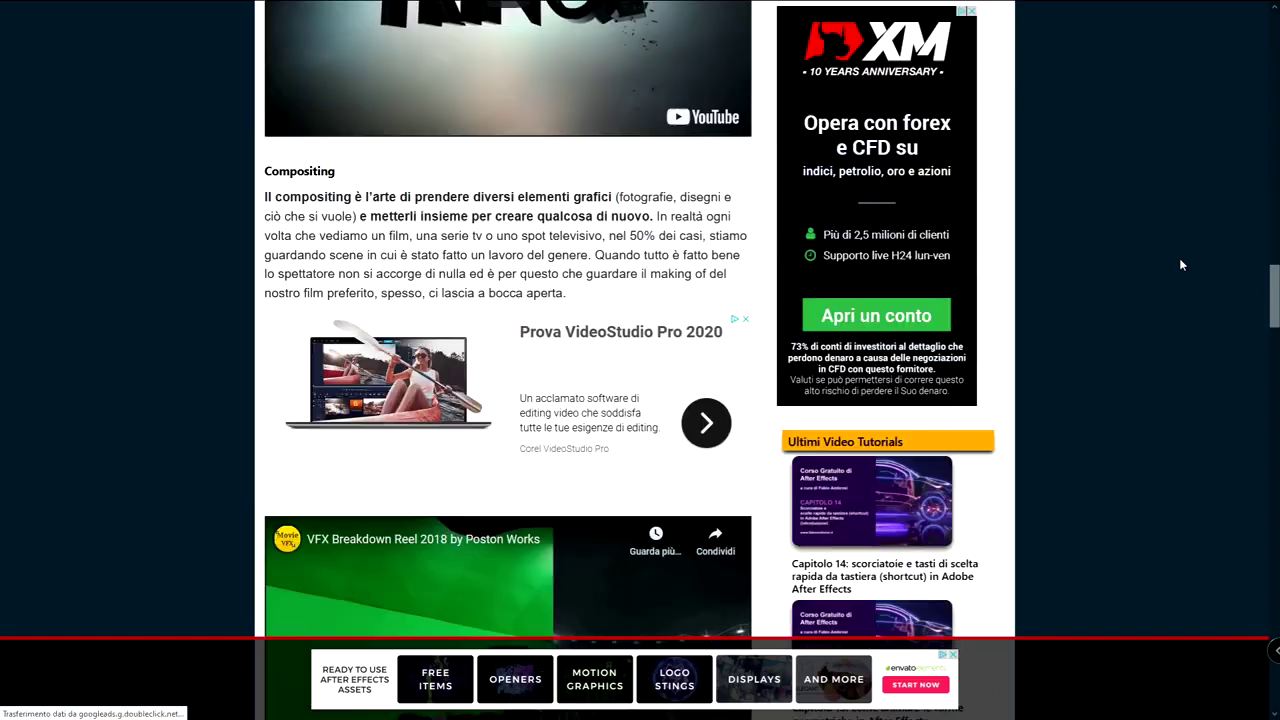
{"action": "scroll", "coordinate": [1180, 260], "scroll_direction": "down", "scroll_amount": 5}
{"action": "scroll", "coordinate": [1180, 260], "scroll_direction": "down", "scroll_amount": 5}
{"action": "scroll", "coordinate": [1178, 259], "scroll_direction": "down", "scroll_amount": 4}
{"action": "scroll", "coordinate": [1172, 263], "scroll_direction": "up", "scroll_amount": 1}
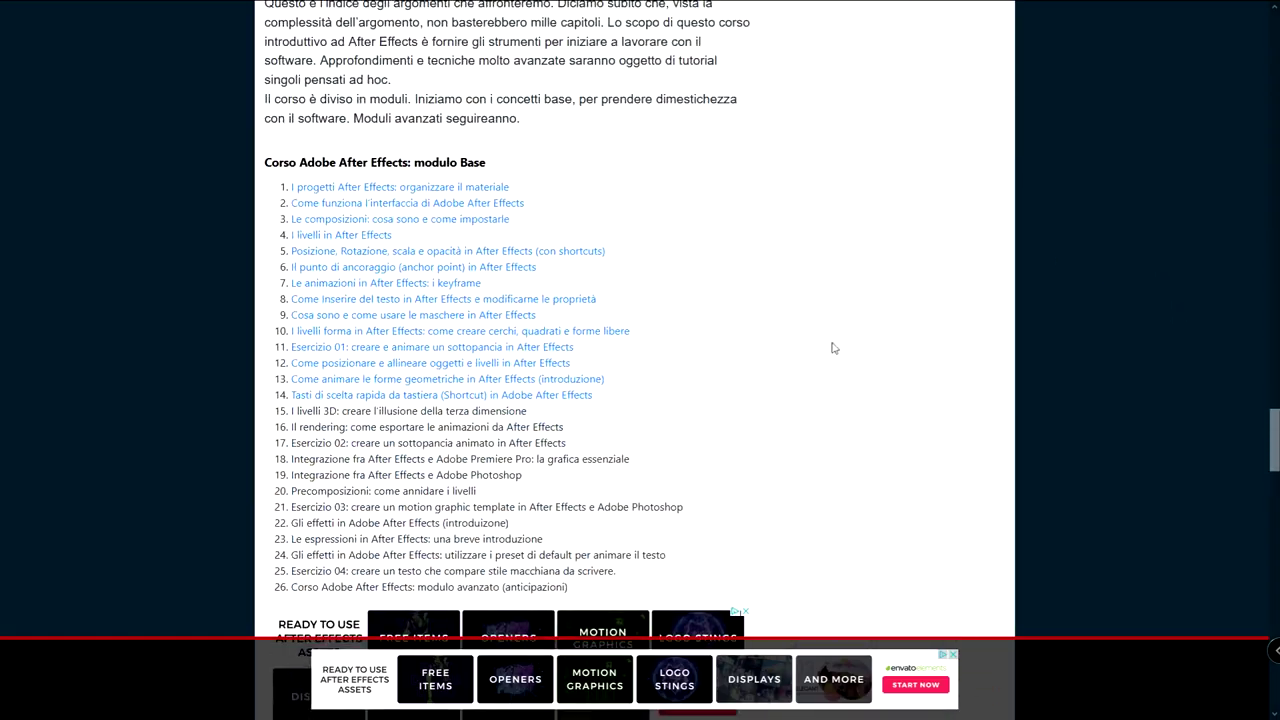